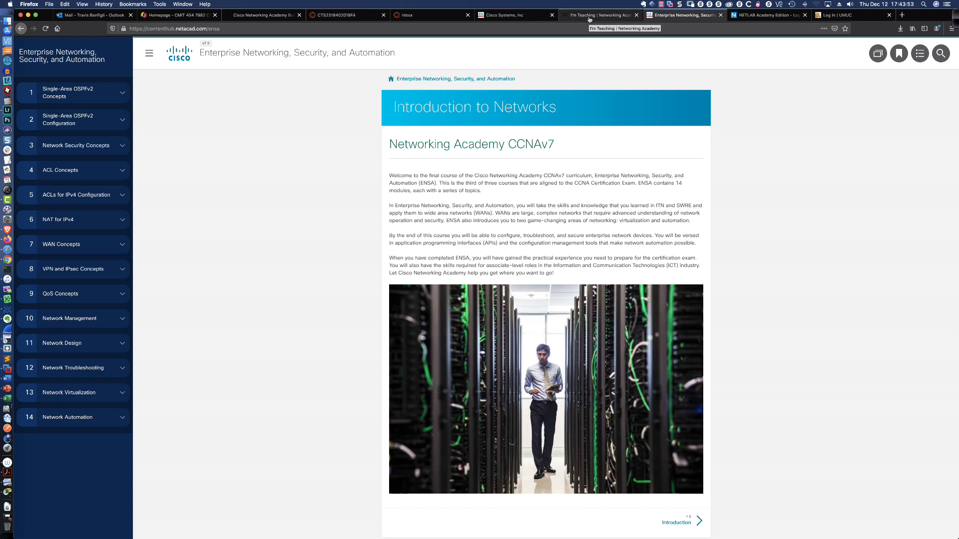
# - View the public netacad.com/courses/packet-tracer page in Brave, select its address, then return to Firefox
pyautogui.press('super+Tab')
pyautogui.press('super+Tab')
pyautogui.press('super+Tab')
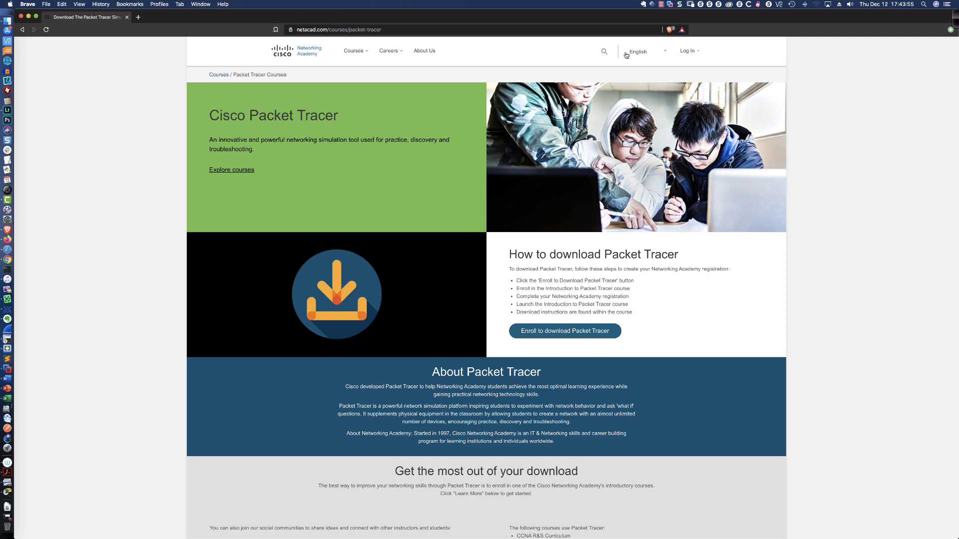
pyautogui.scroll(1, 717, 118)
pyautogui.click(311, 30)
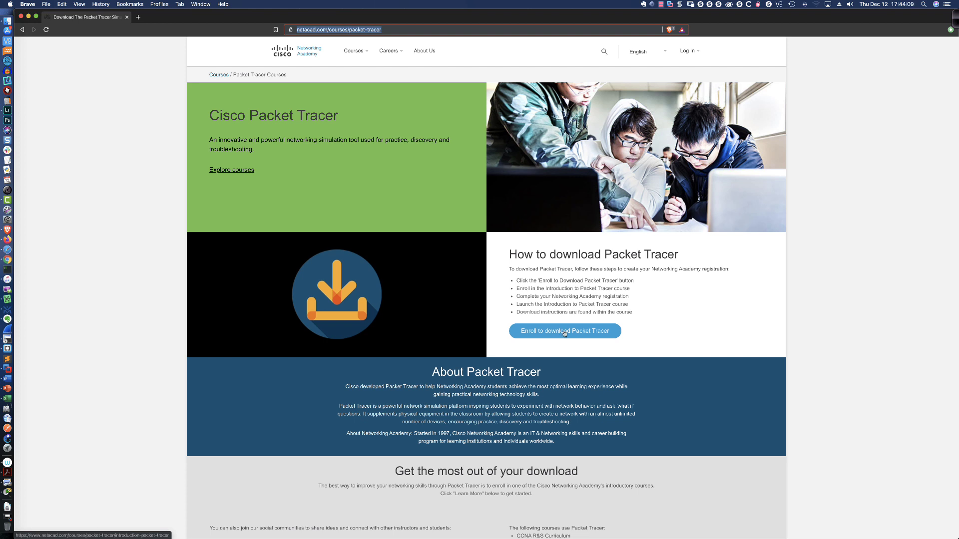
pyautogui.press('super+Tab')
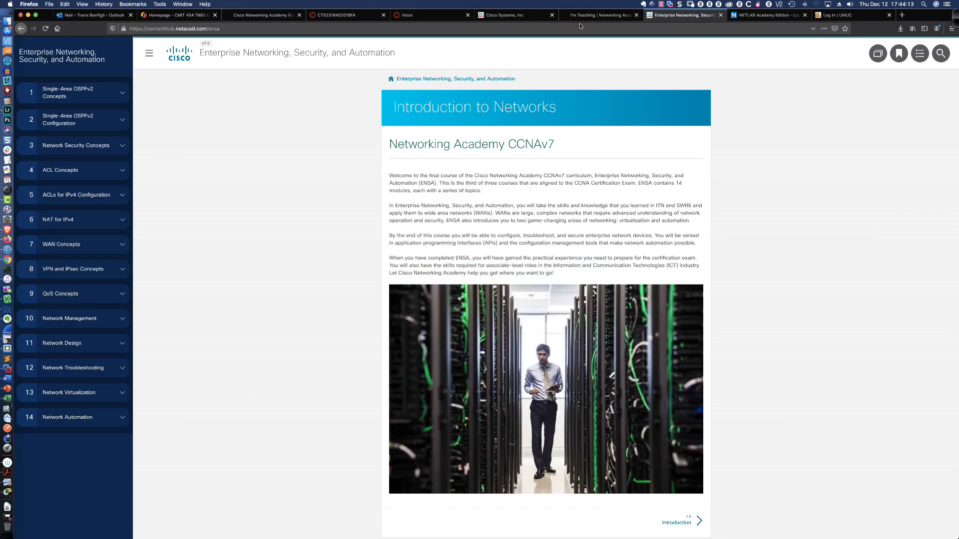
# - From the I'm Teaching Resources, open Download Packet Tracer and highlight the 'For CCNA 7' note
pyautogui.click(593, 20)
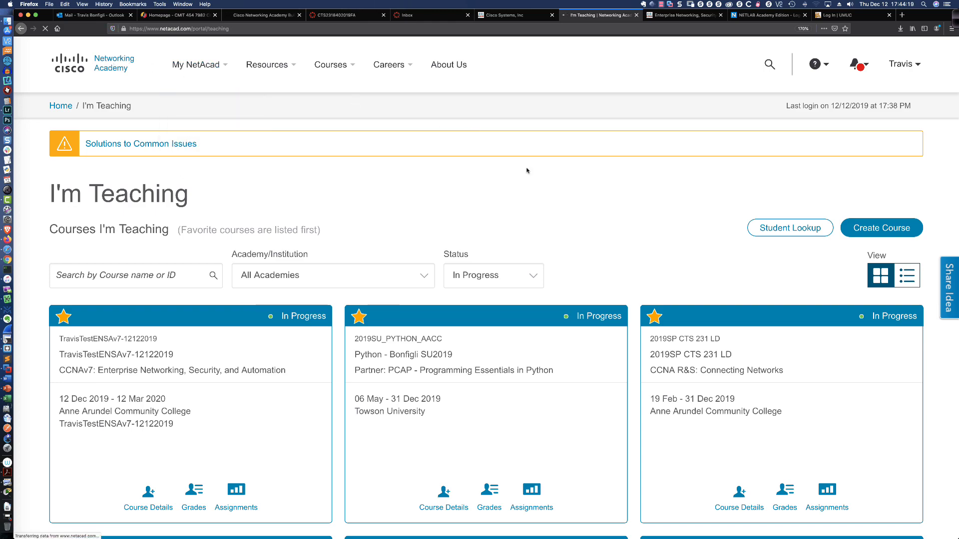
pyautogui.scroll(-1, 531, 168)
pyautogui.scroll(-20, 530, 168)
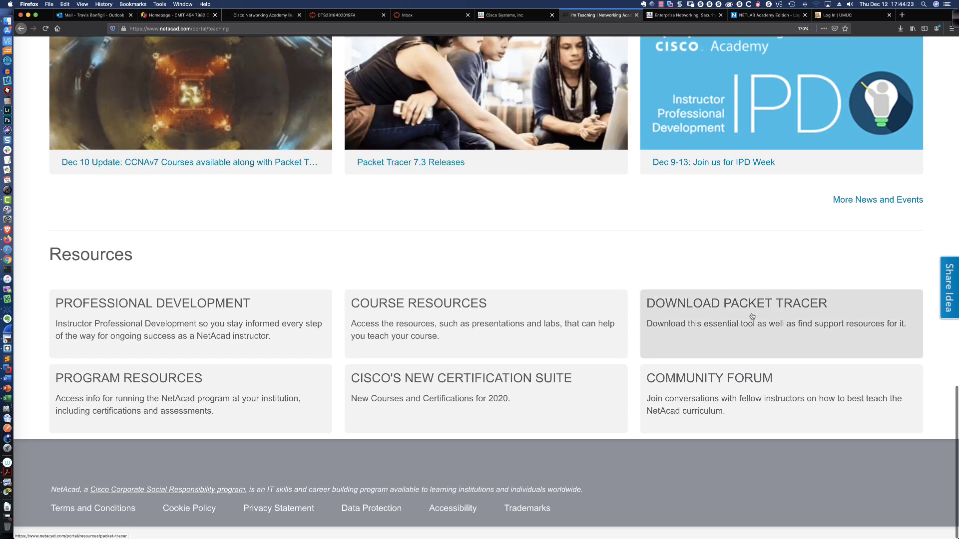
pyautogui.click(752, 315)
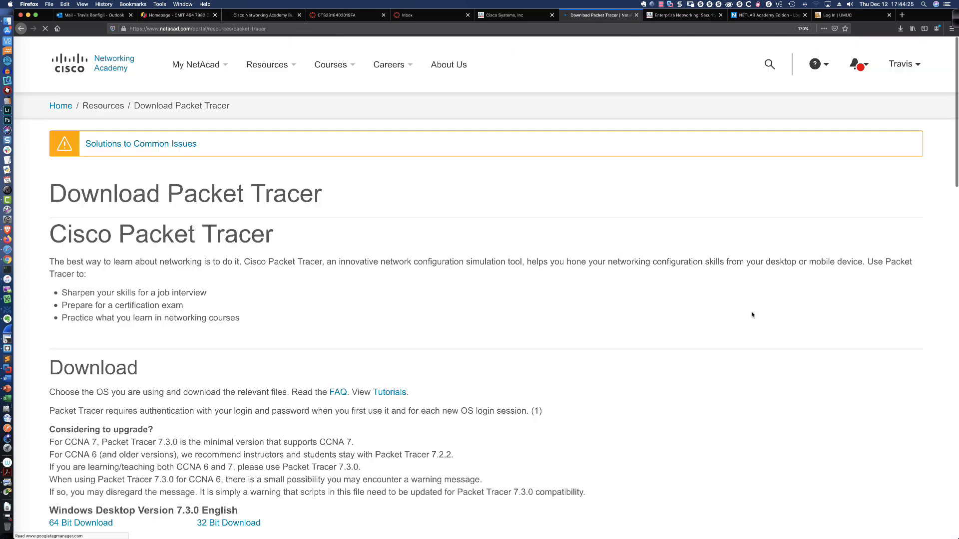
pyautogui.scroll(-10, 242, 322)
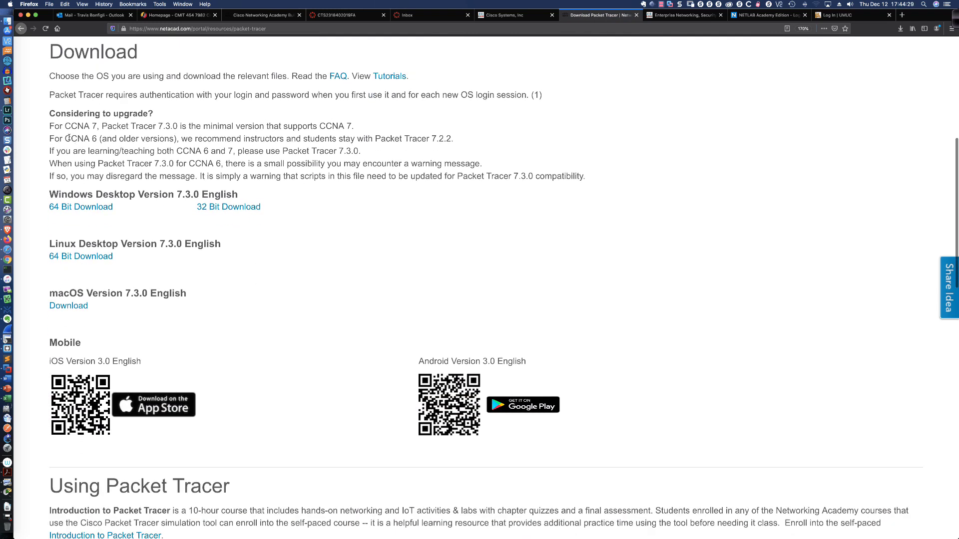
pyautogui.moveTo(49, 126); pyautogui.dragTo(351, 126)
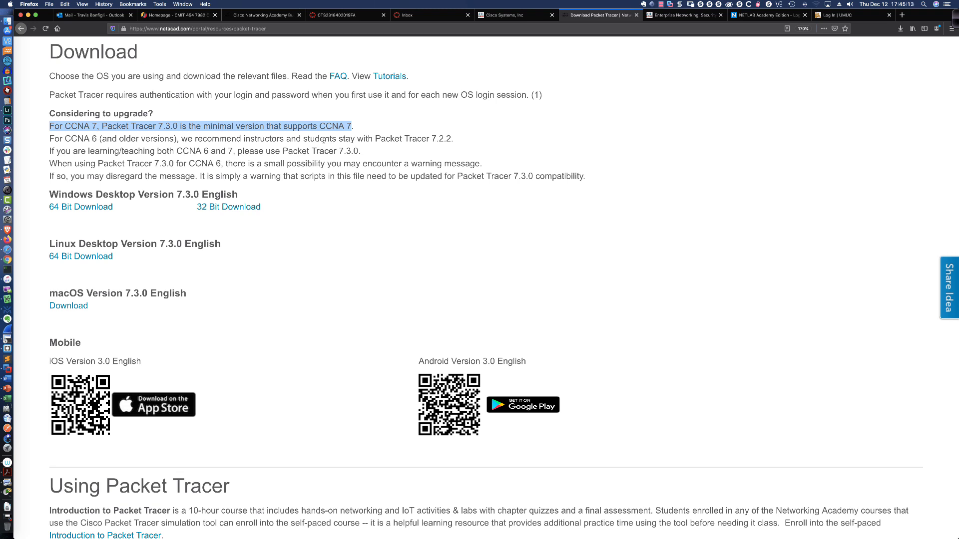
# - Save the macOS Version 7.3.0 installer and open PacketTracer730_mac(1).dmg from the downloads list
pyautogui.click(93, 324)
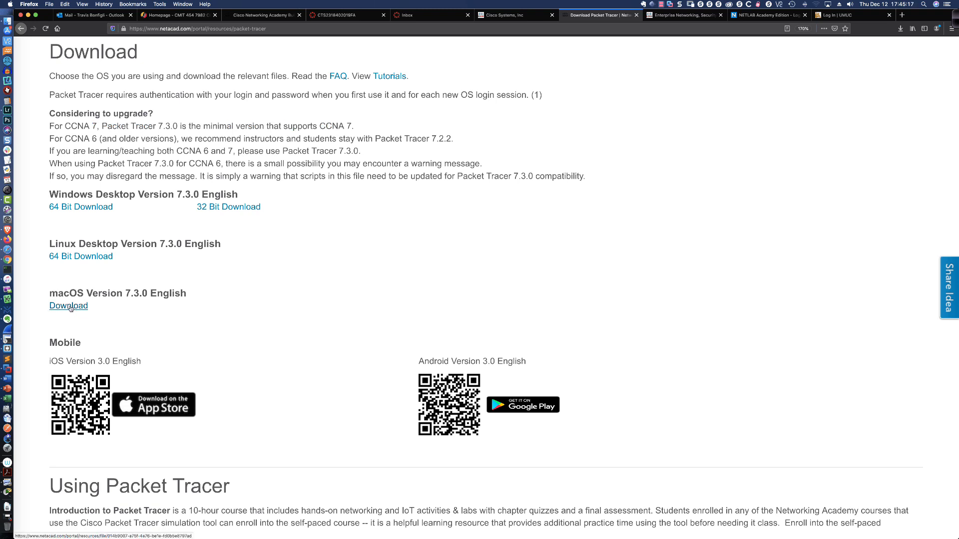
pyautogui.click(70, 306)
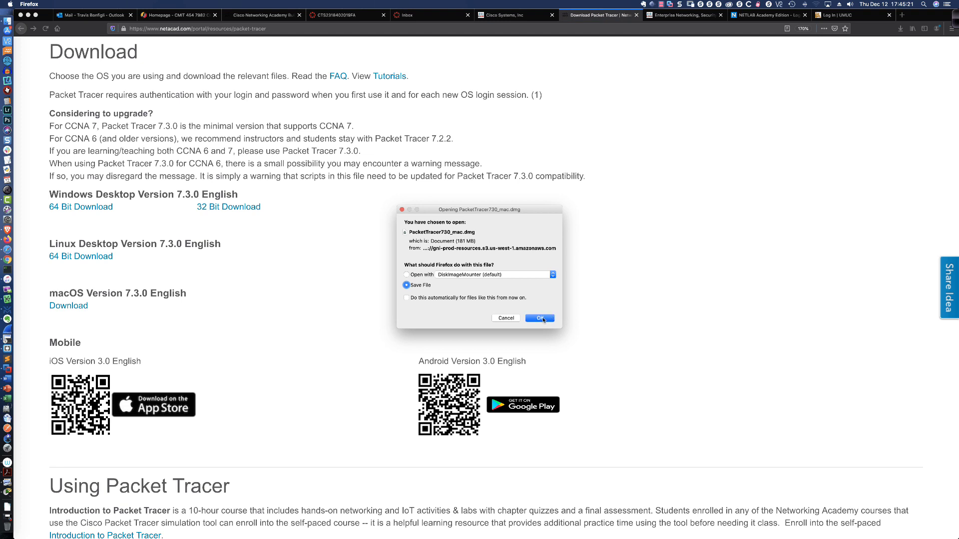
pyautogui.click(541, 319)
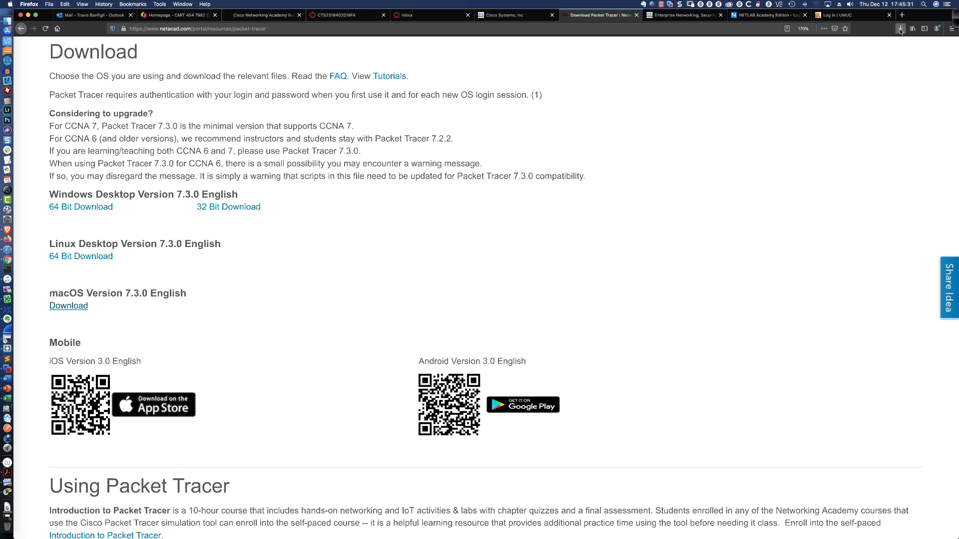
pyautogui.click(900, 31)
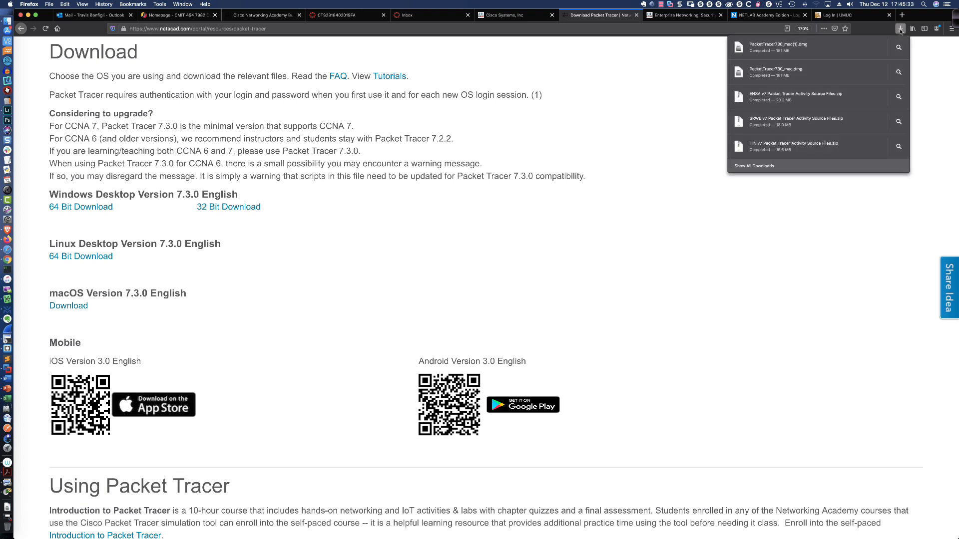
pyautogui.click(799, 47)
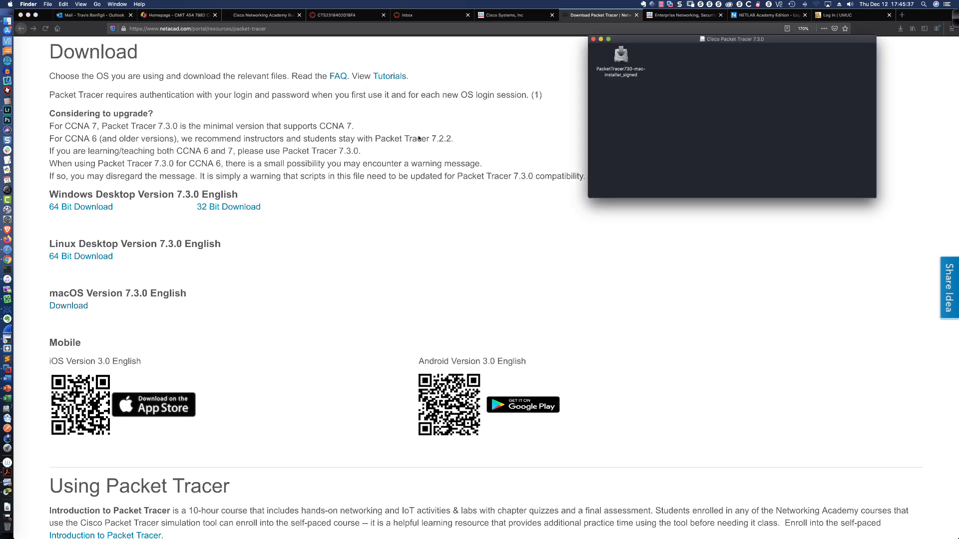
# - Reposition the Cisco Packet Tracer 7.3.0 installer and ENSA activity files windows in Finder
pyautogui.moveTo(650, 44); pyautogui.dragTo(418, 107)
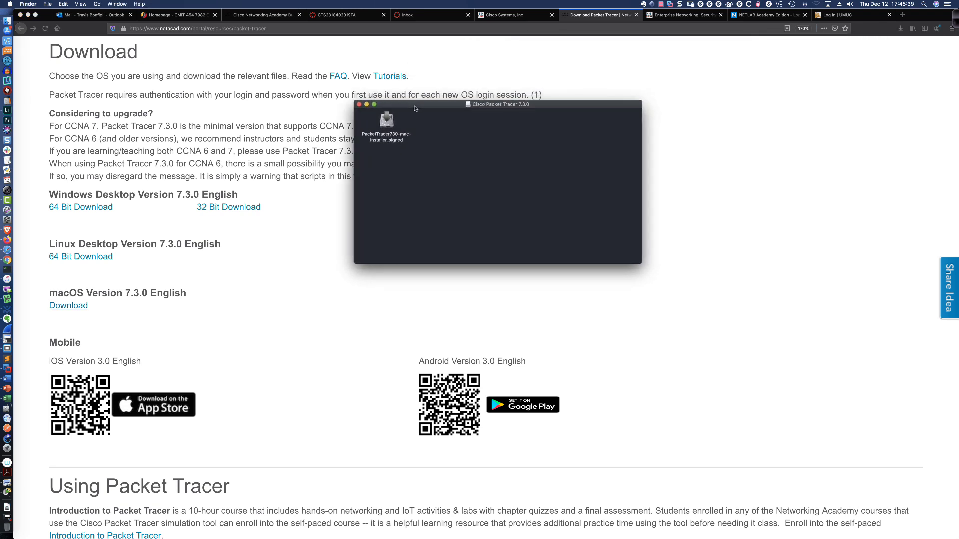
pyautogui.moveTo(440, 104); pyautogui.dragTo(405, 112)
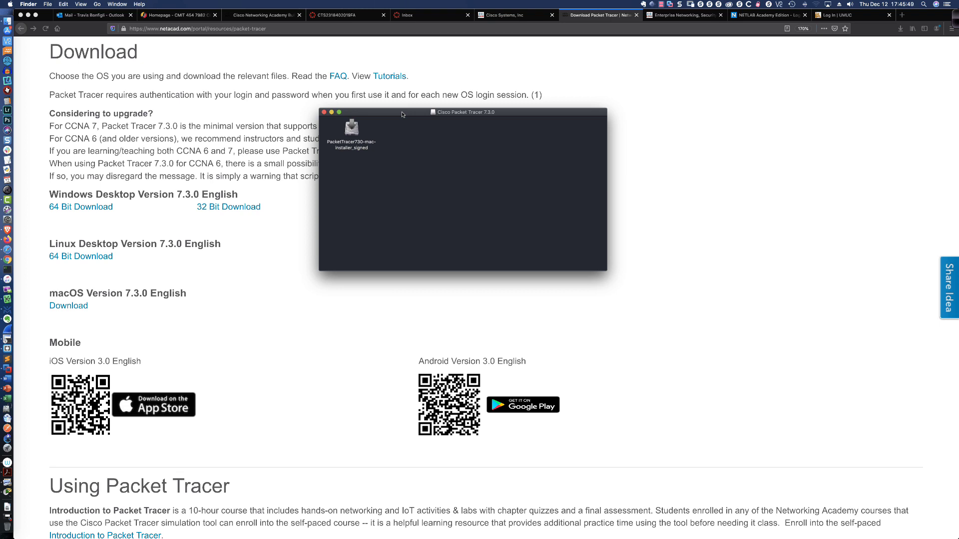
pyautogui.press('super+Tab')
pyautogui.press('super+Tab')
pyautogui.press('super+Tab')
pyautogui.press('super+Tab')
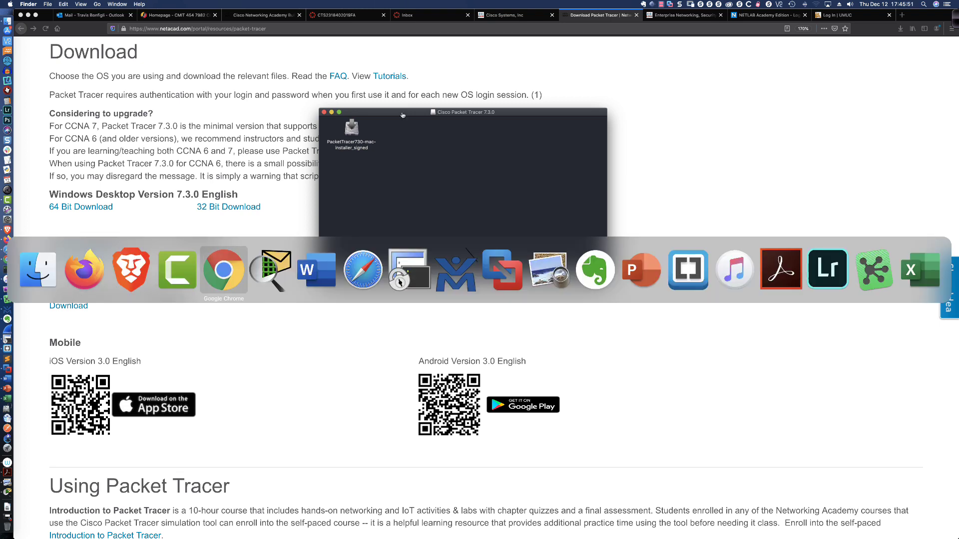
pyautogui.press('super+Tab')
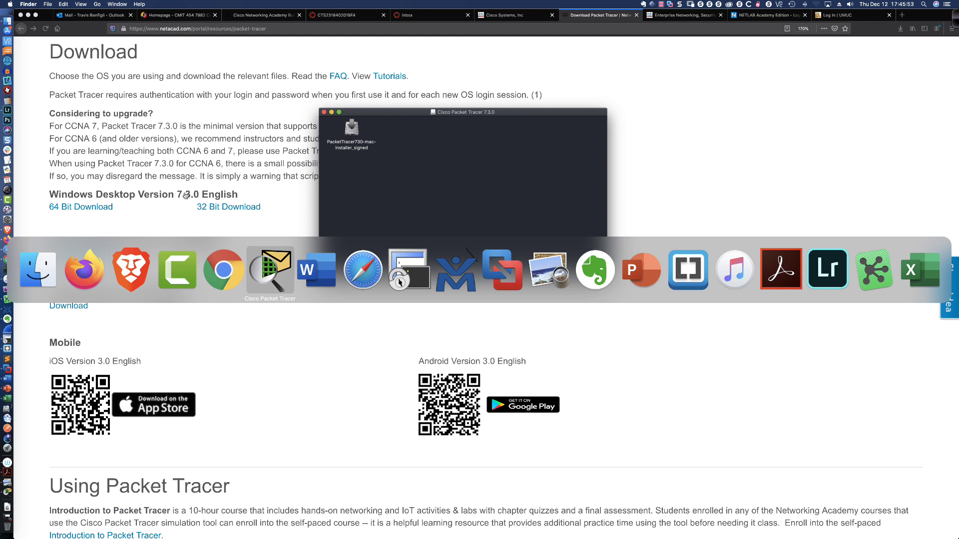
pyautogui.press('super+shift+Tab')
pyautogui.press('super+shift+Tab')
pyautogui.press('super+shift+Tab')
pyautogui.press('super+shift+Tab')
pyautogui.press('super+shift+Tab')
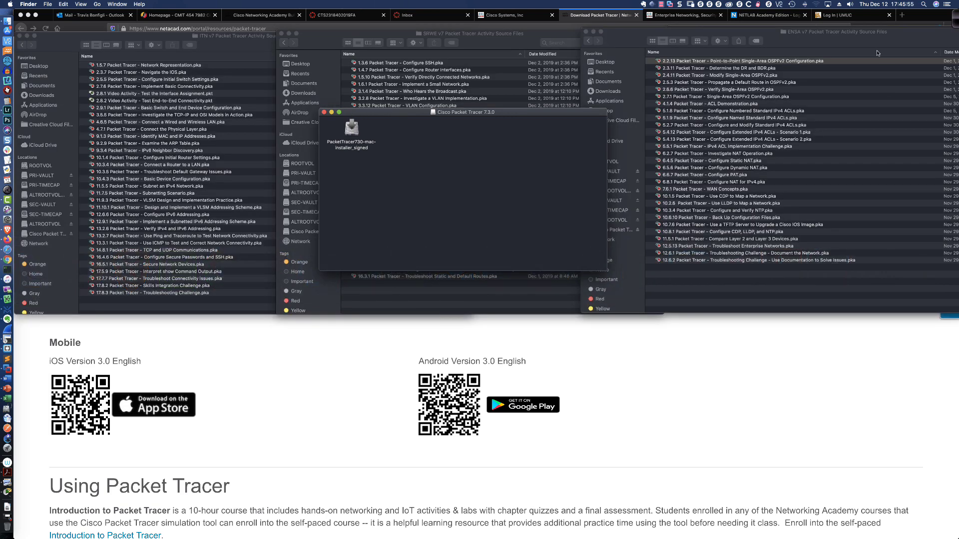
pyautogui.moveTo(871, 44); pyautogui.dragTo(865, 84)
# - Return to the Applications folder and inspect the Cisco Packet Tracer item's actions
pyautogui.click(858, 34)
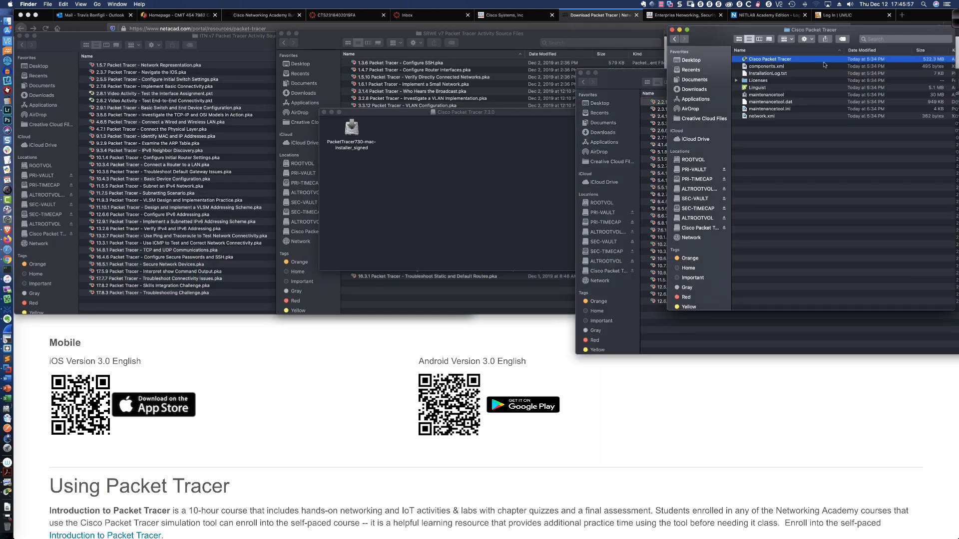
pyautogui.click(673, 40)
pyautogui.click(763, 99)
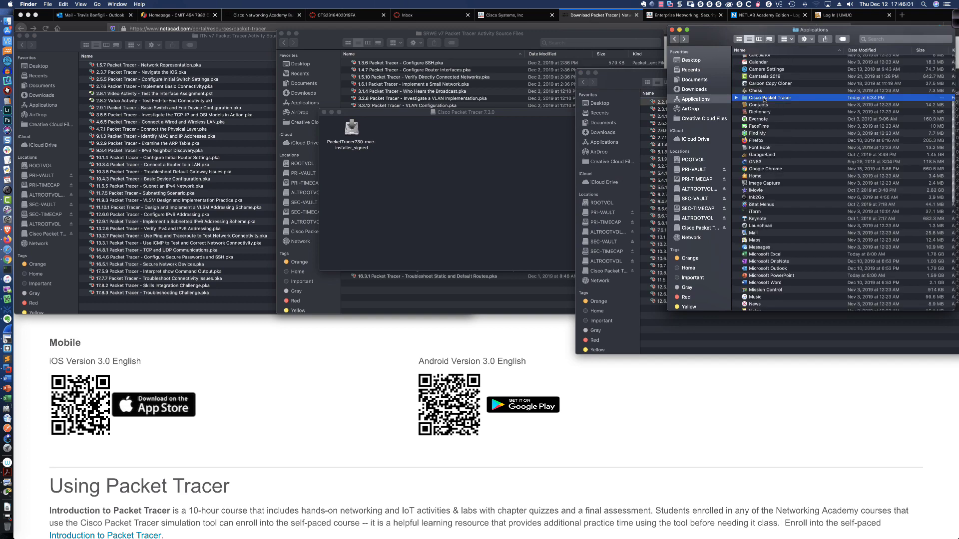
pyautogui.rightClick(763, 99)
pyautogui.click(772, 105)
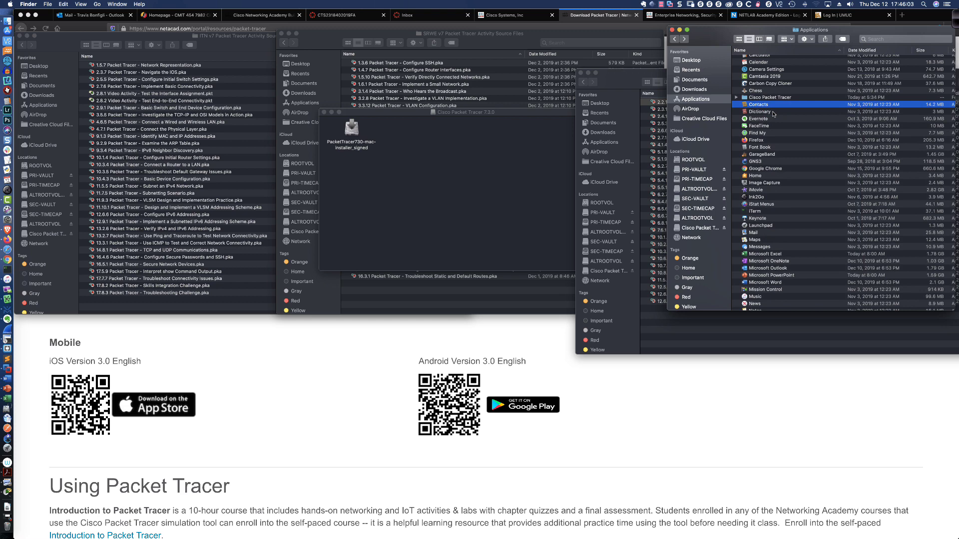
# - Empty the Trash, hide another running app, and quit the running Packet Tracer from the Dock
pyautogui.rightClick(10, 531)
pyautogui.click(67, 527)
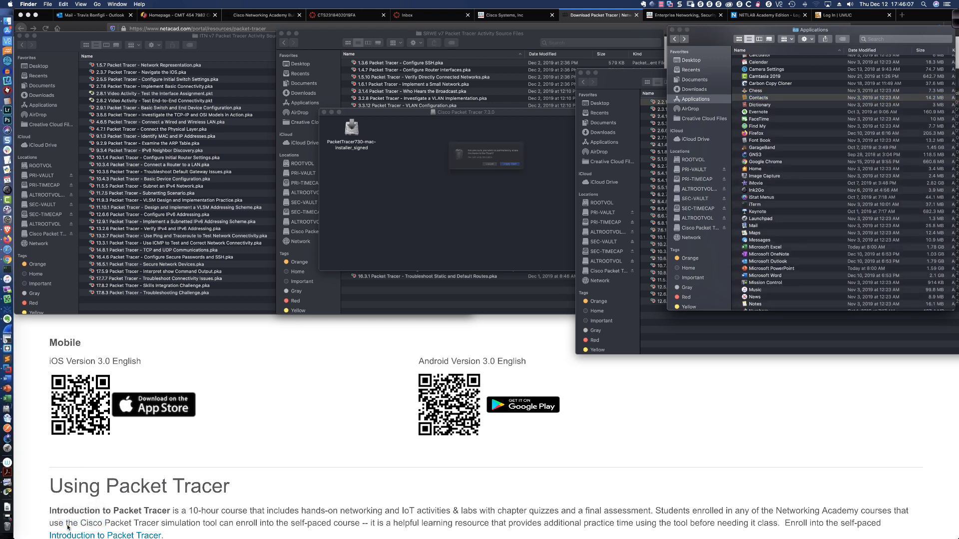
pyautogui.click(521, 173)
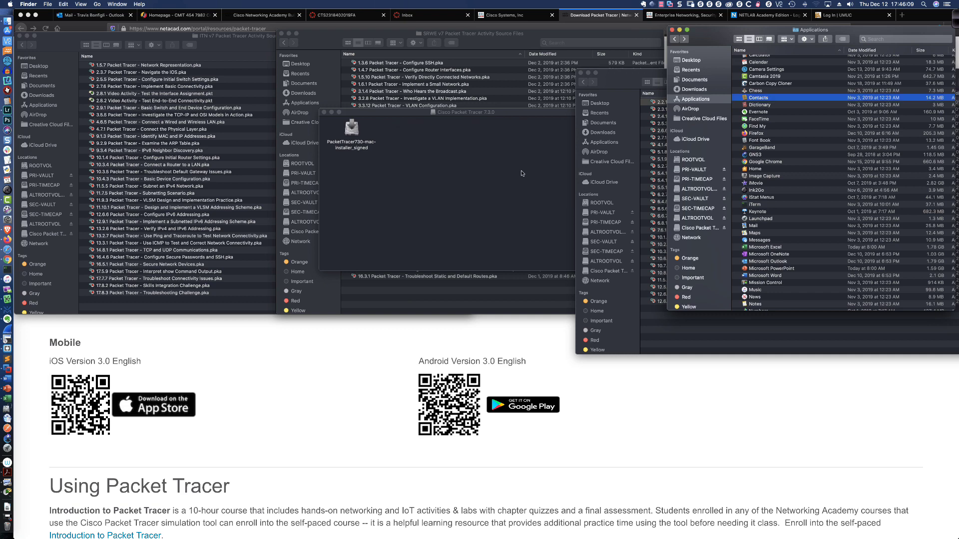
pyautogui.rightClick(25, 487)
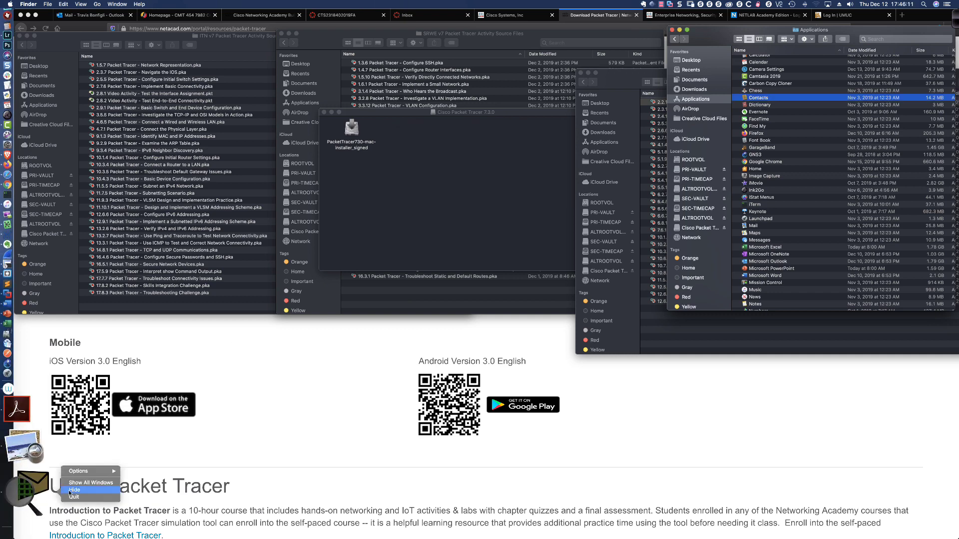
pyautogui.click(70, 490)
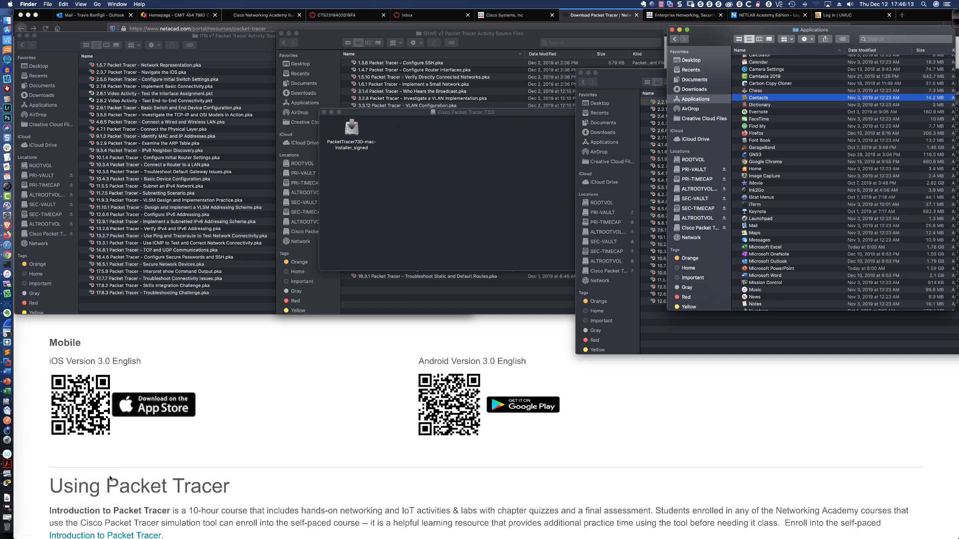
pyautogui.rightClick(12, 488)
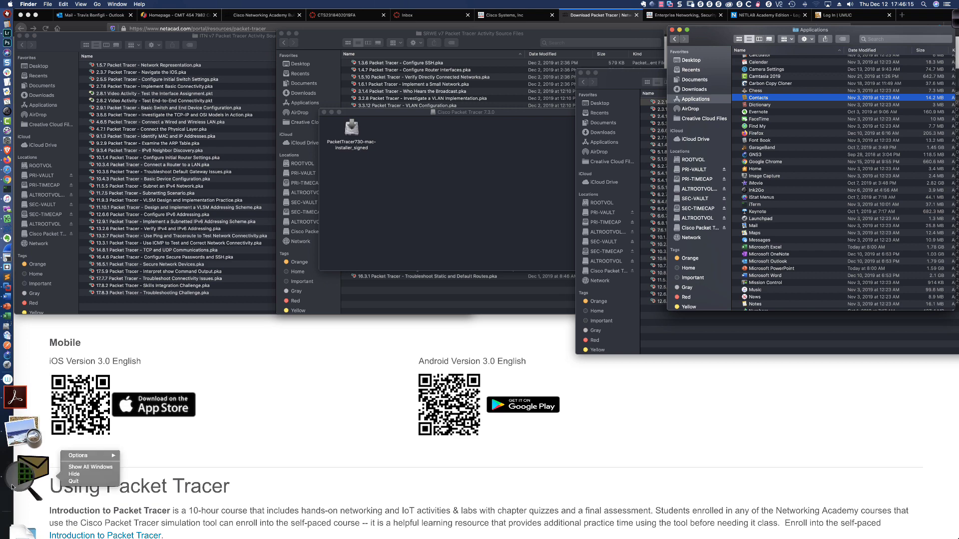
pyautogui.click(72, 482)
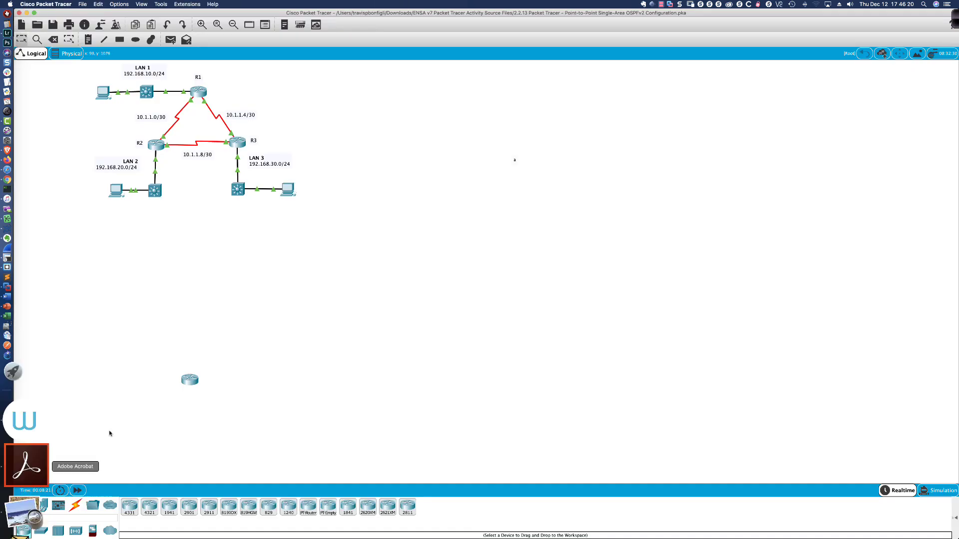
# - Quit Cisco Packet Tracer from its menu, answering the save-your-work prompt
pyautogui.click(38, 4)
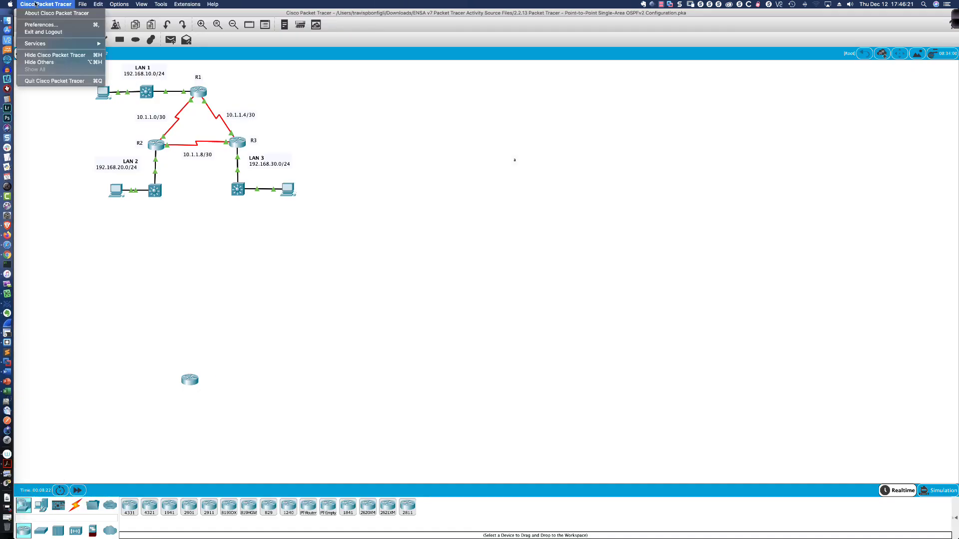
pyautogui.click(54, 81)
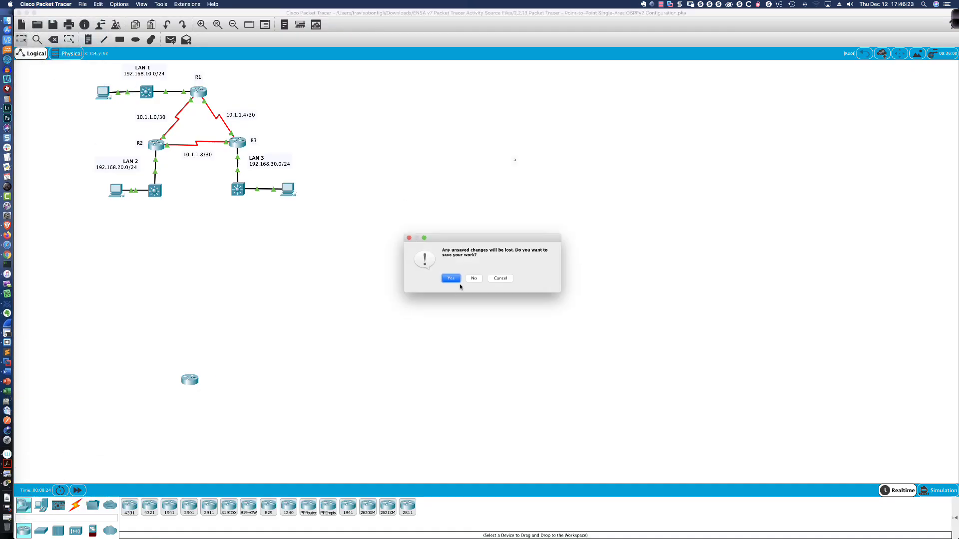
pyautogui.click(473, 282)
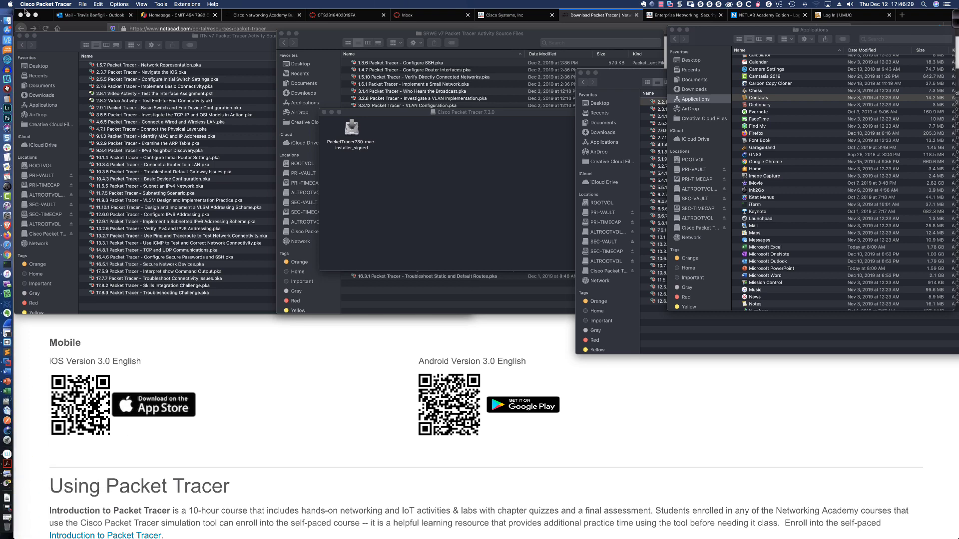
# - Force quit Cisco Packet Tracer through the Apple menu's Force Quit list
pyautogui.click(11, 4)
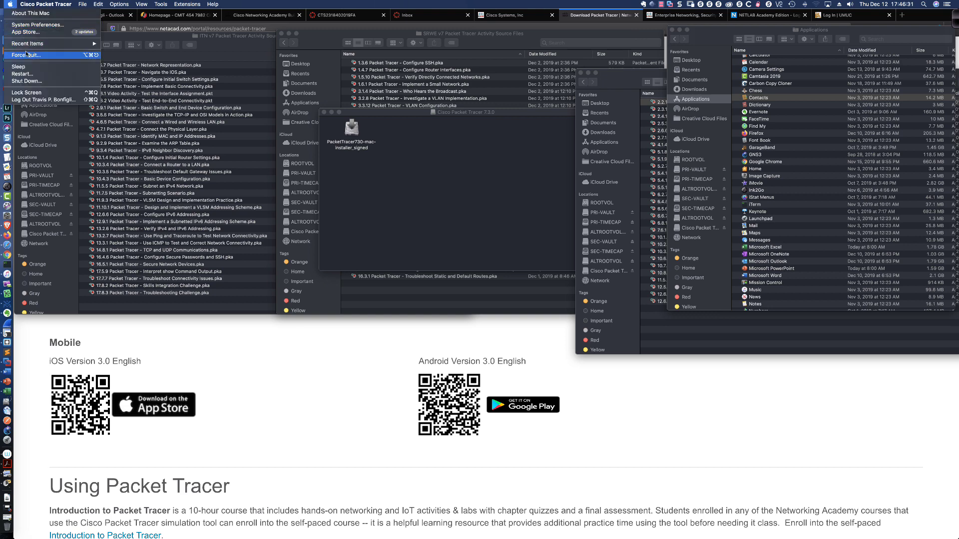
pyautogui.click(27, 54)
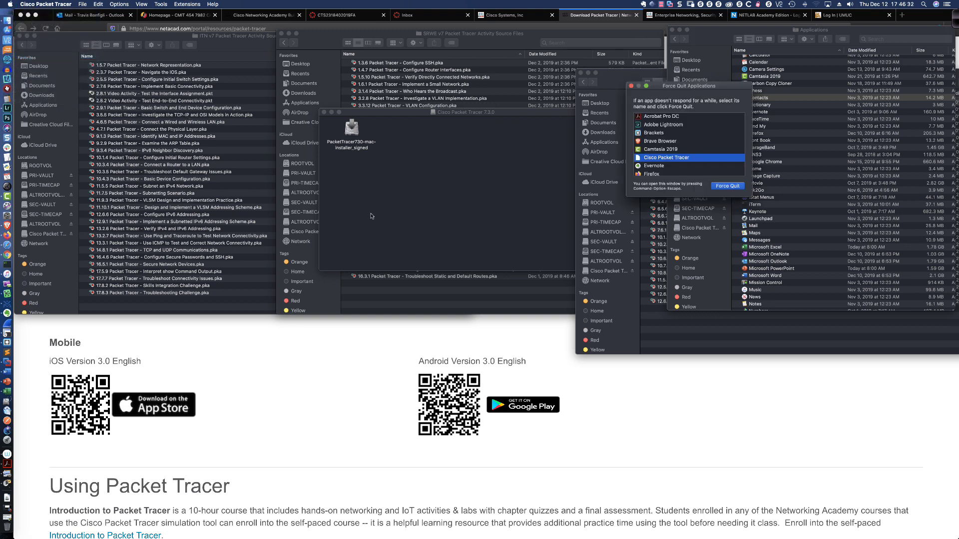
pyautogui.click(737, 187)
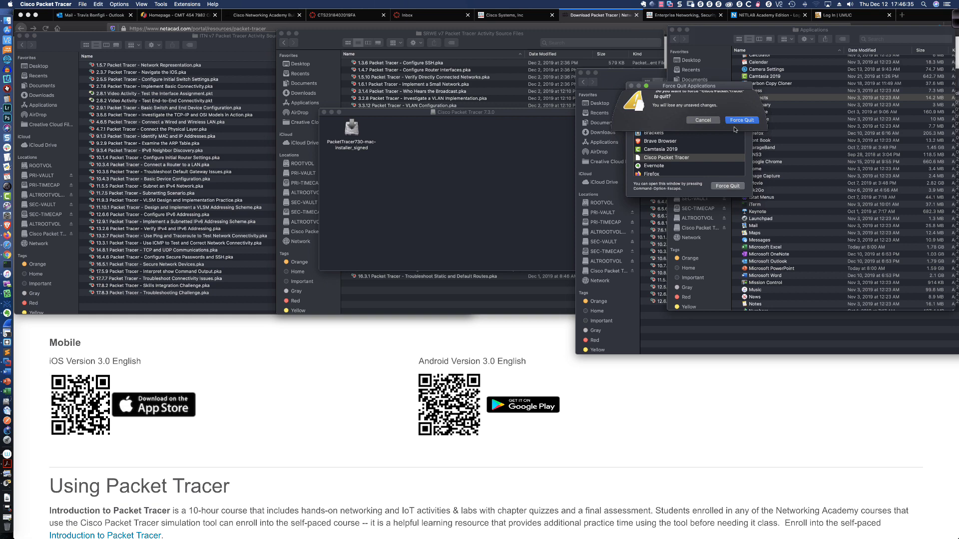
pyautogui.click(739, 120)
pyautogui.click(632, 85)
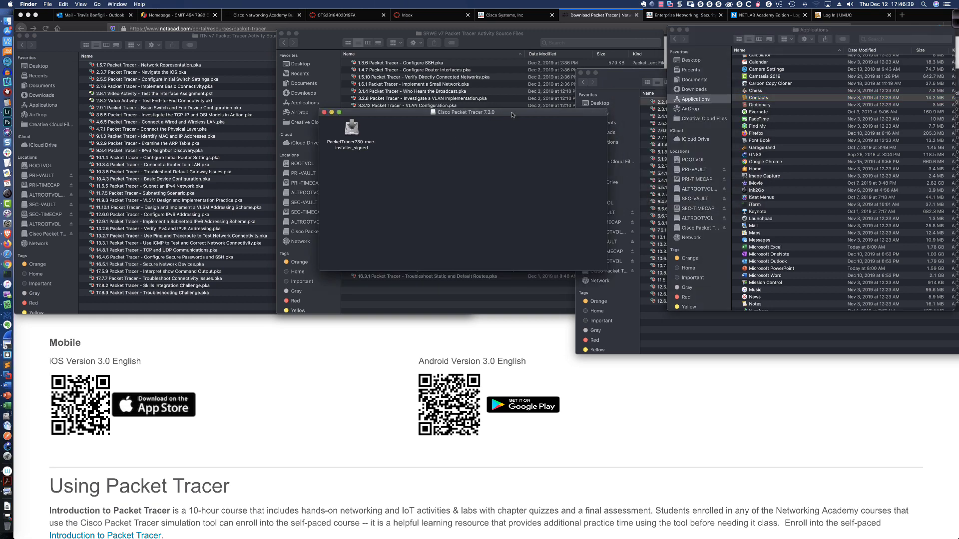
# - Launch the Packet Tracer 7.3.0 installer, accept the license, and start the installation
pyautogui.moveTo(512, 114); pyautogui.dragTo(520, 181)
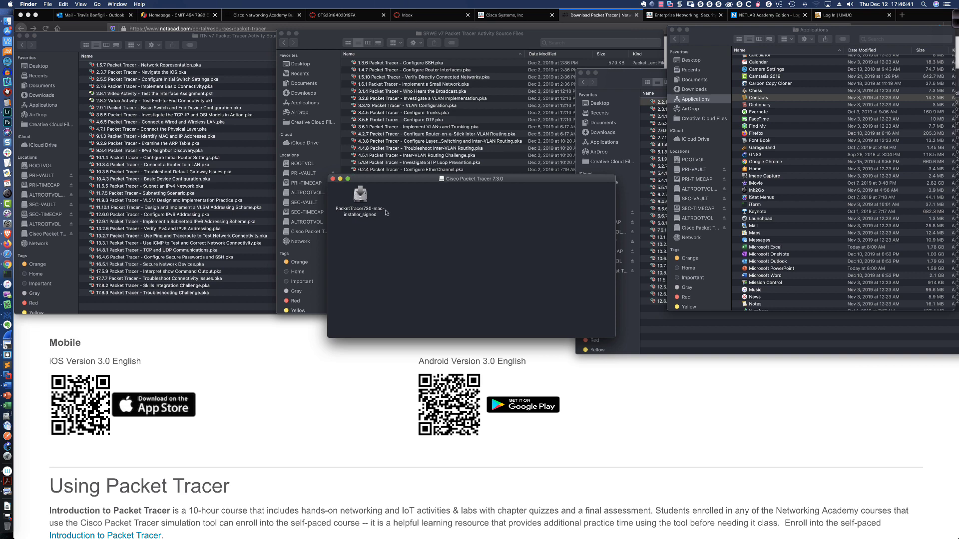
pyautogui.doubleClick(361, 201)
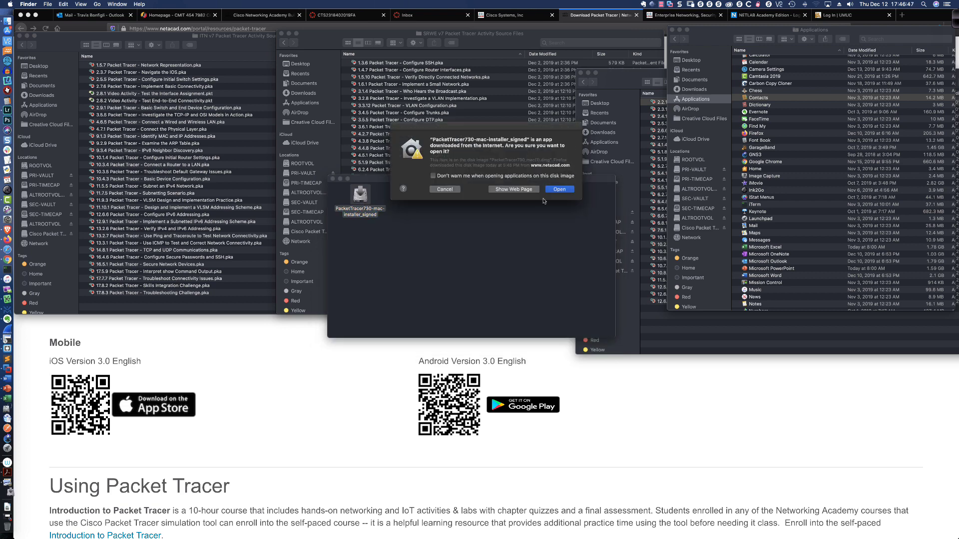
pyautogui.click(558, 189)
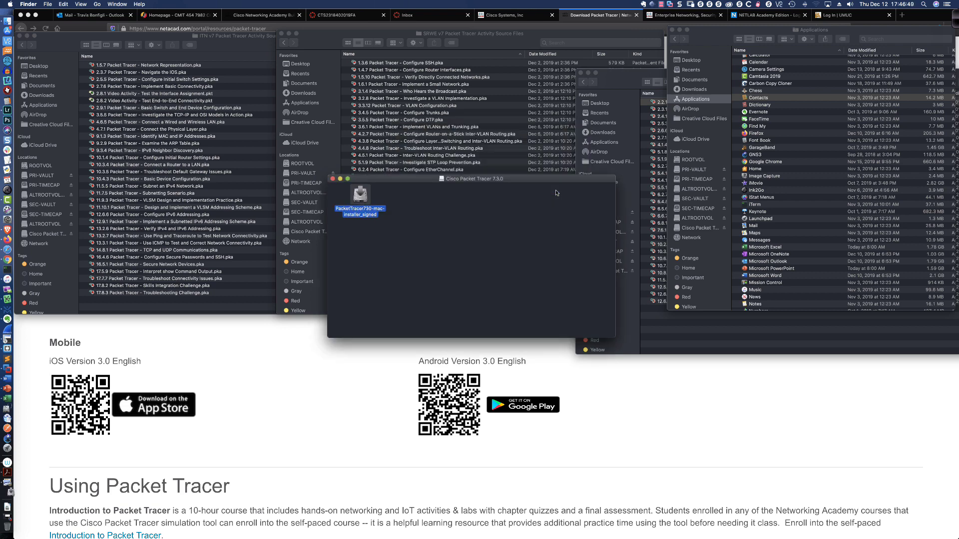
pyautogui.click(571, 324)
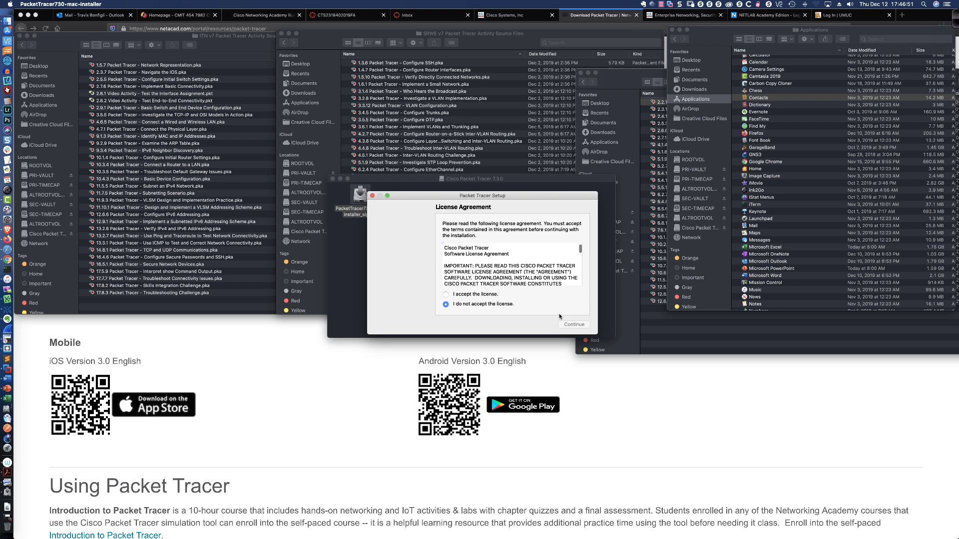
pyautogui.click(468, 294)
pyautogui.click(574, 325)
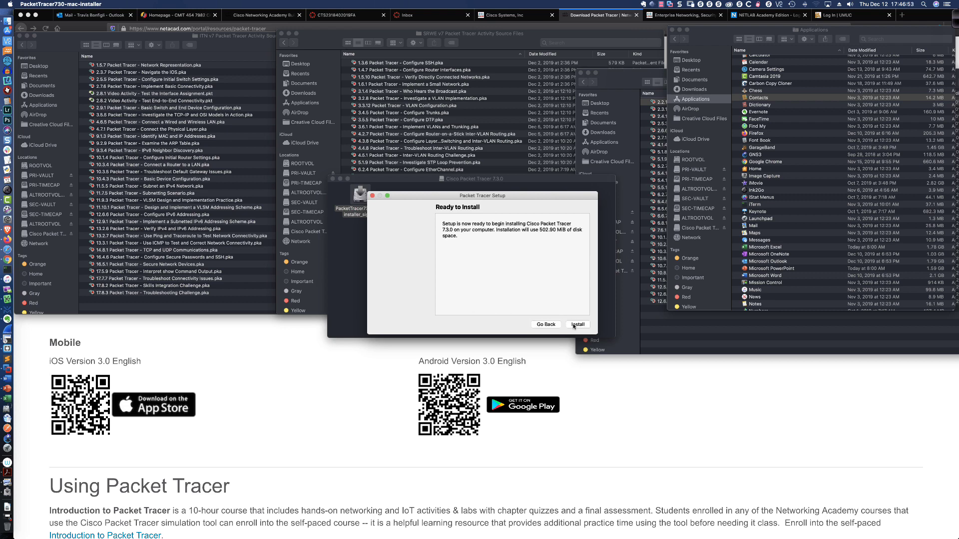
pyautogui.click(574, 325)
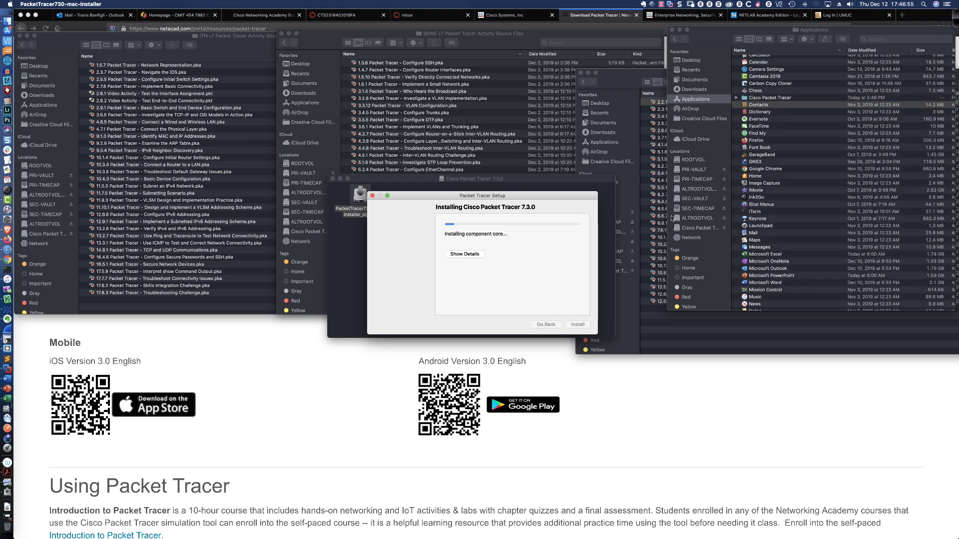
# - Authorize the install with the administrator password and close the finished setup wizard
pyautogui.click(760, 101)
pyautogui.click(766, 98)
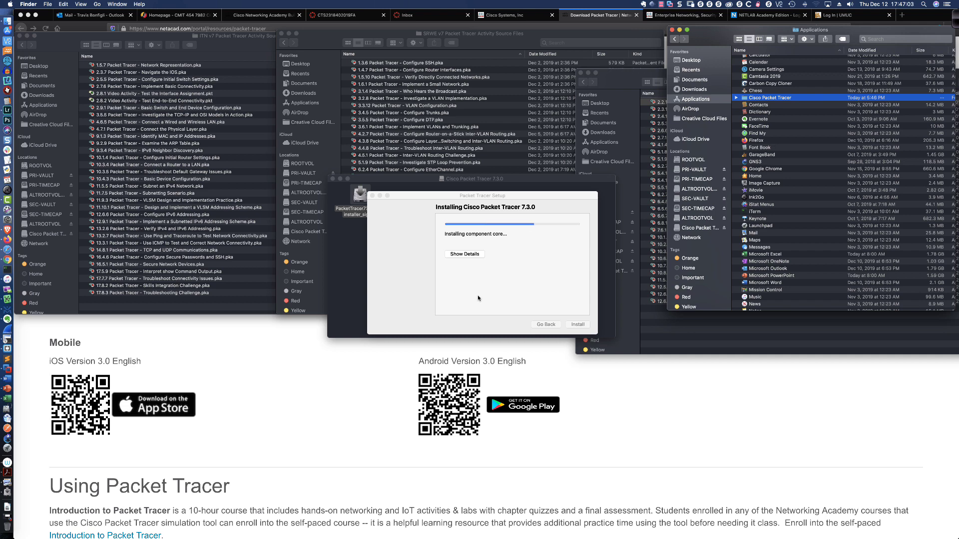
pyautogui.write('•••••••••••••')
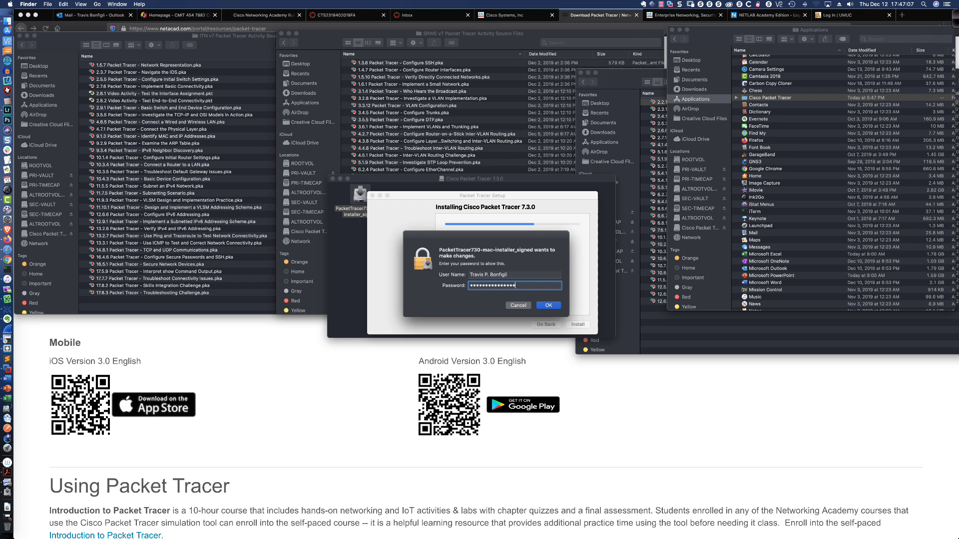
pyautogui.press('Return')
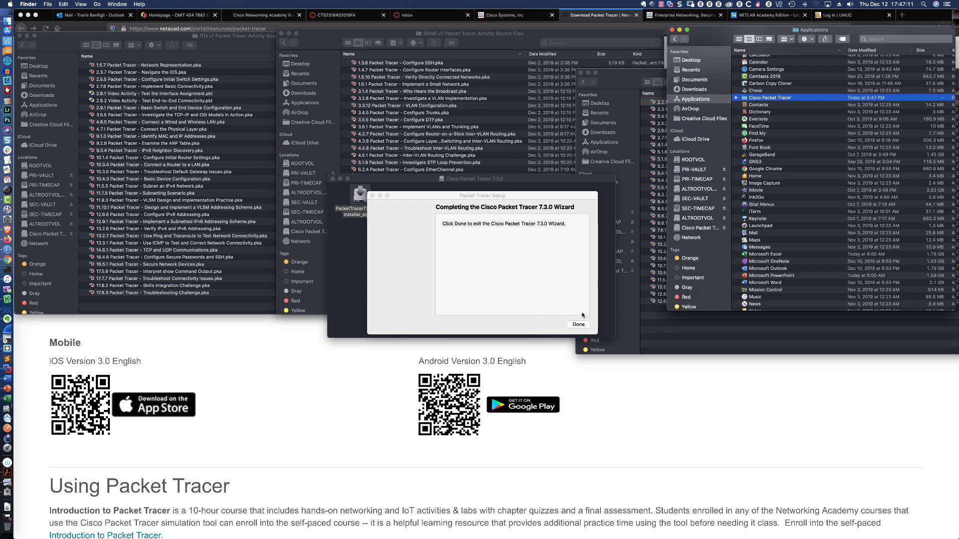
pyautogui.click(579, 324)
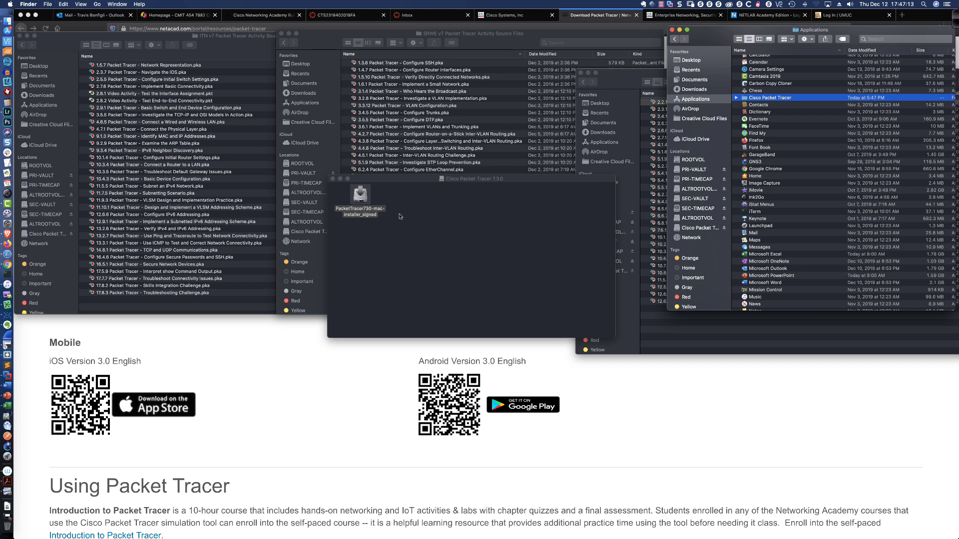
# - Launch the newly installed Cisco Packet Tracer from its Applications folder
pyautogui.click(333, 178)
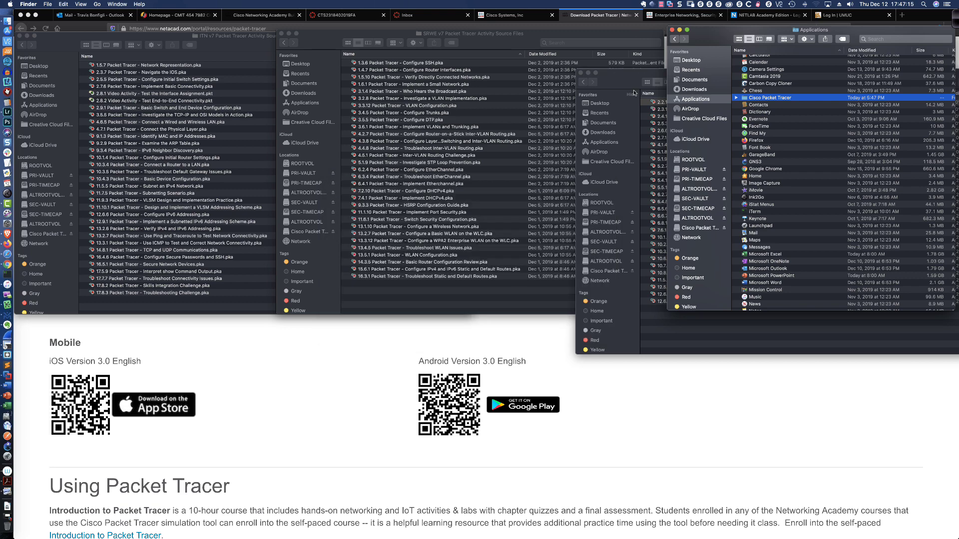
pyautogui.moveTo(627, 85); pyautogui.dragTo(624, 50)
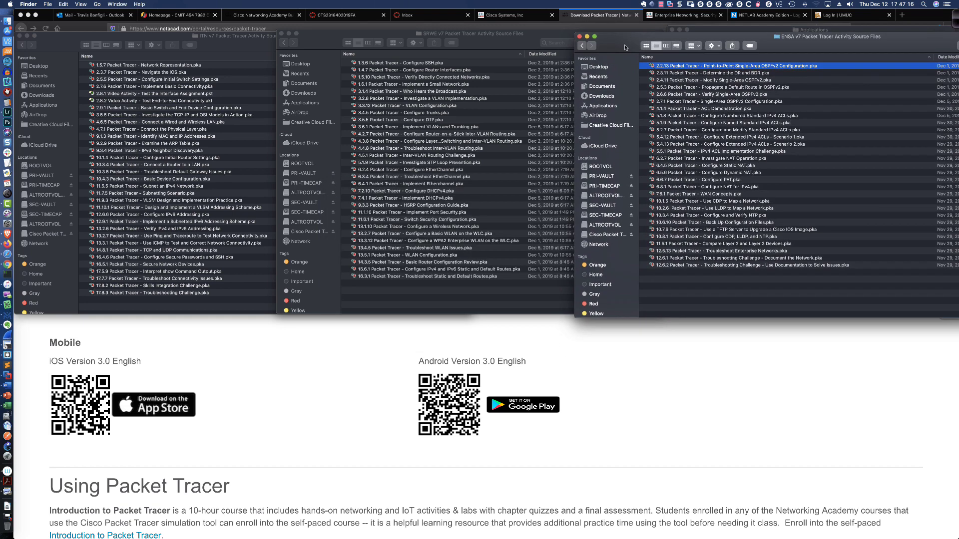
pyautogui.click(726, 29)
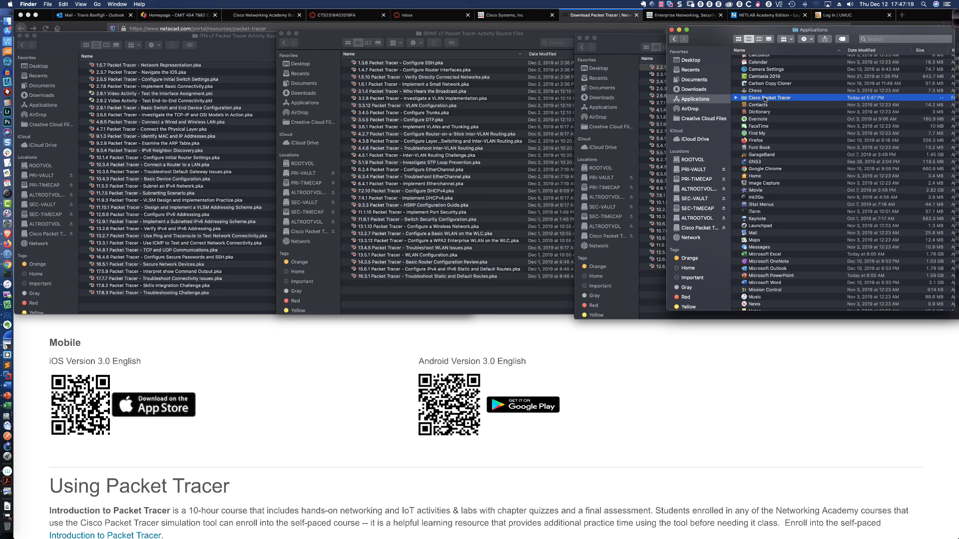
pyautogui.doubleClick(764, 98)
pyautogui.click(763, 60)
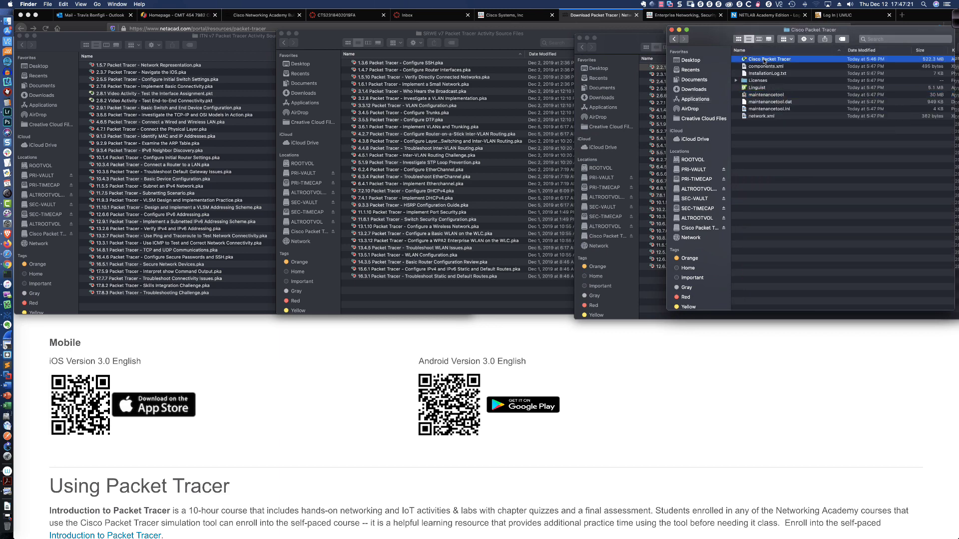
pyautogui.doubleClick(762, 61)
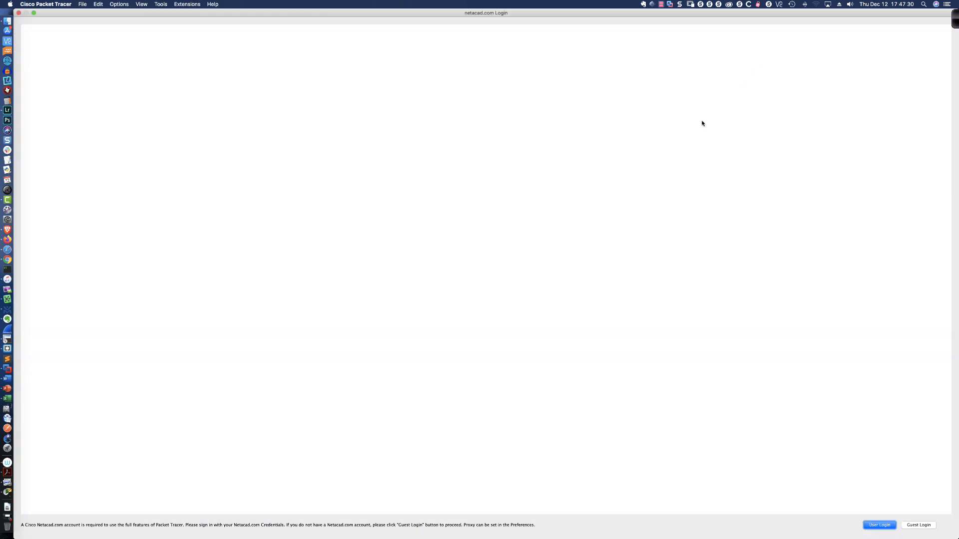
# - Sign in with the Netacad account e-mail, password, and two-step verification code
pyautogui.click(464, 277)
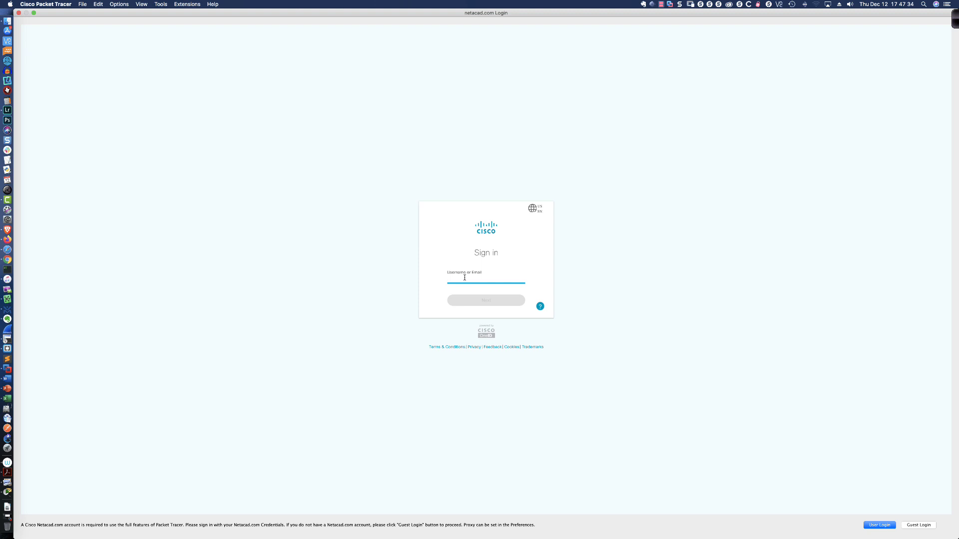
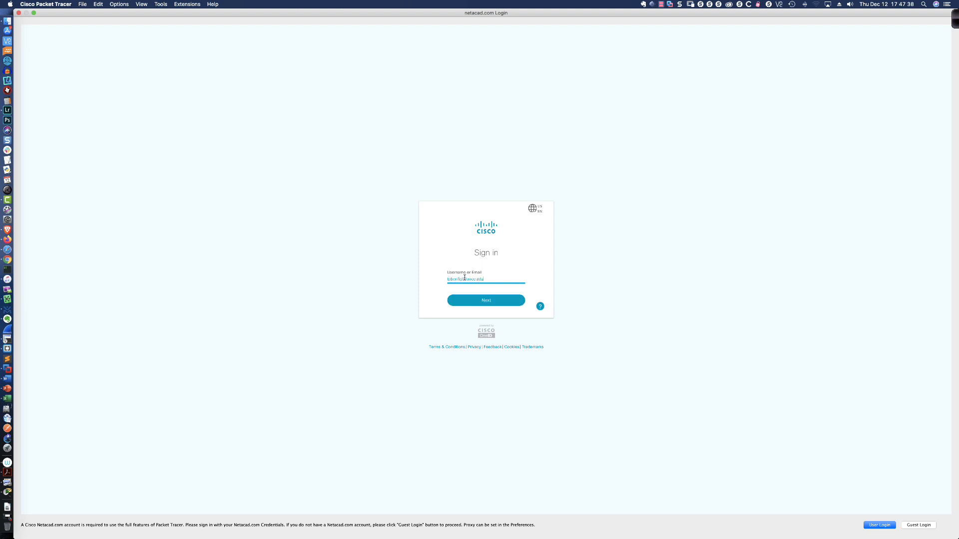
pyautogui.click(476, 299)
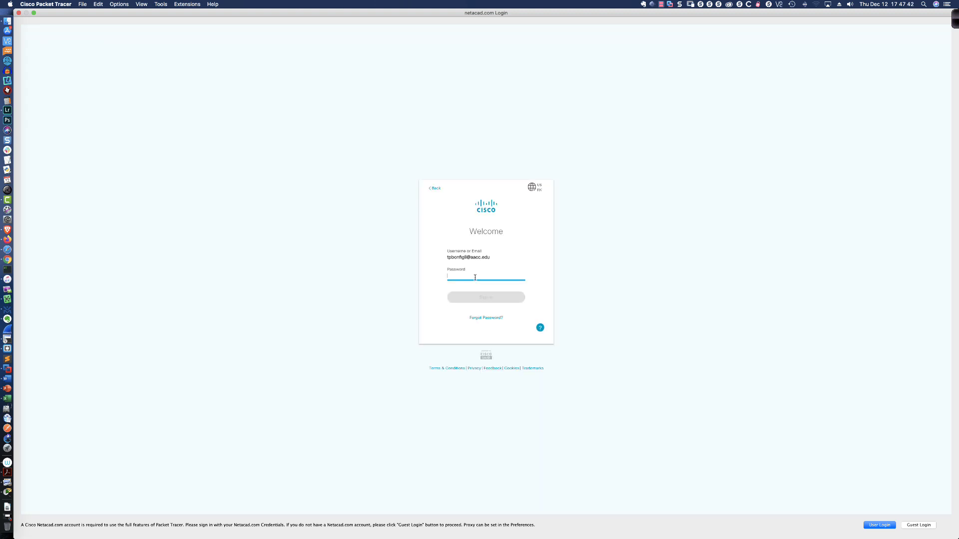
pyautogui.write('••')
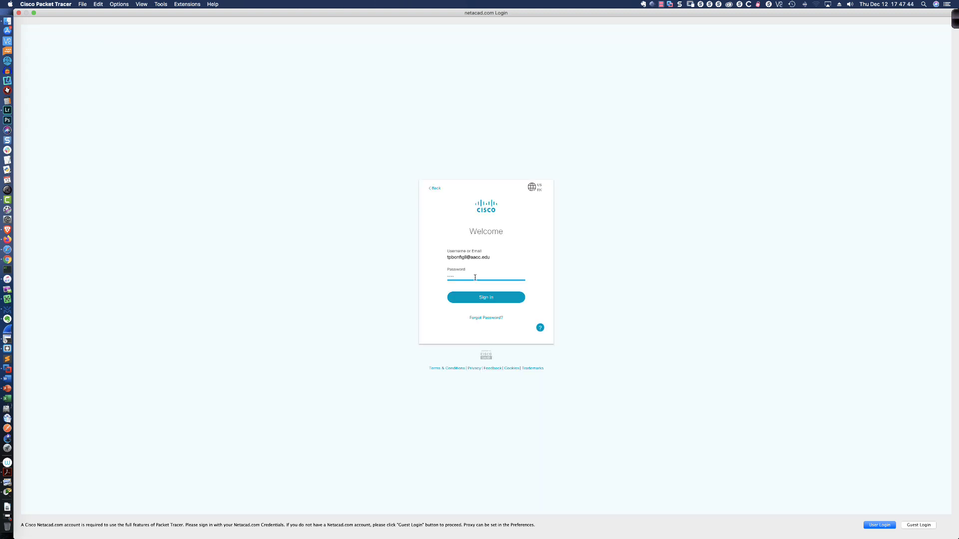
pyautogui.press('BackSpace')
pyautogui.press('BackSpace')
pyautogui.press('BackSpace')
pyautogui.press('BackSpace')
pyautogui.write('••••')
pyautogui.click(486, 297)
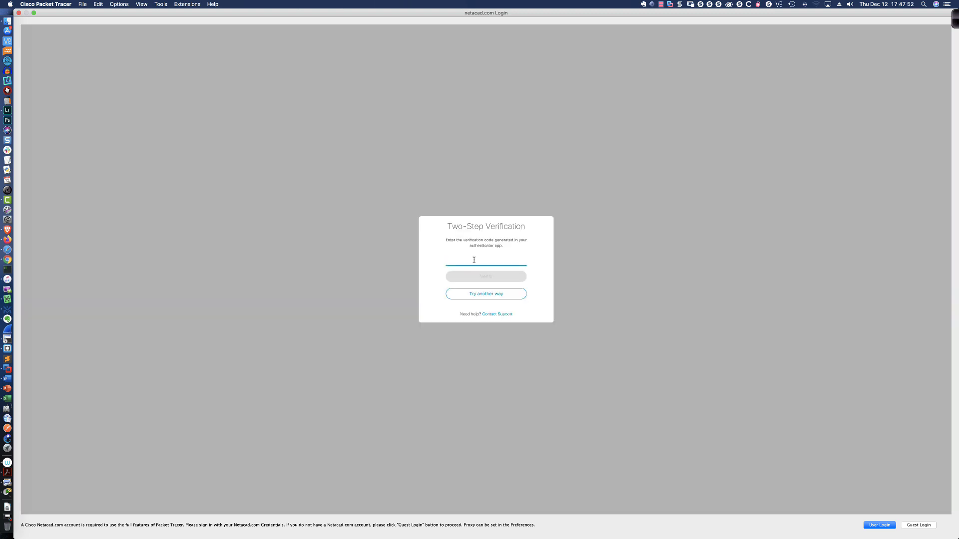
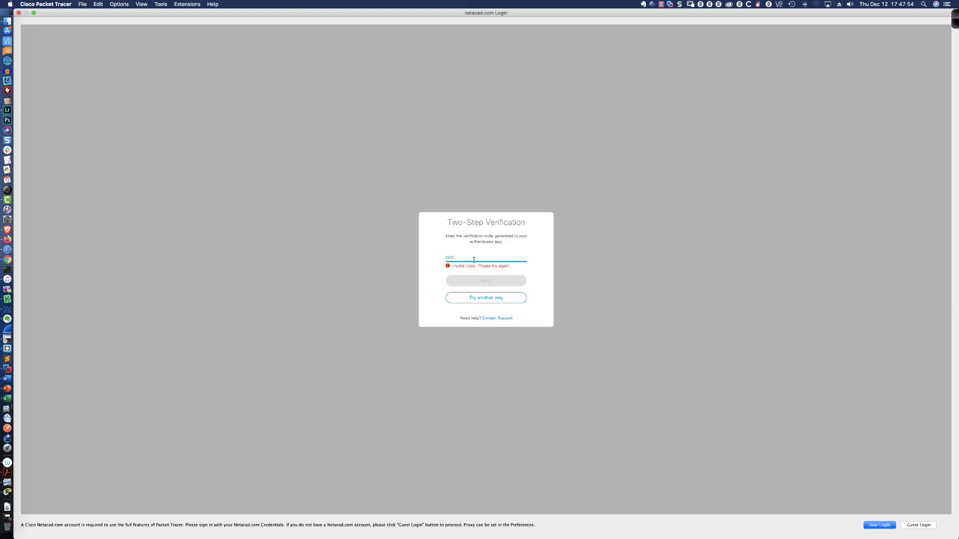
pyautogui.click(483, 278)
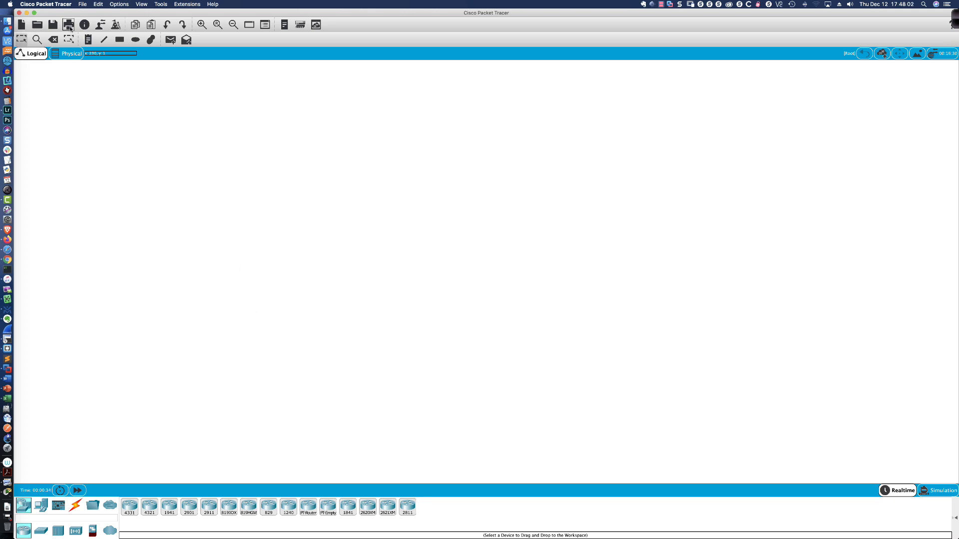
# - Check About Cisco Packet Tracer shows version 7.3.0.0838, then switch to Finder
pyautogui.click(46, 5)
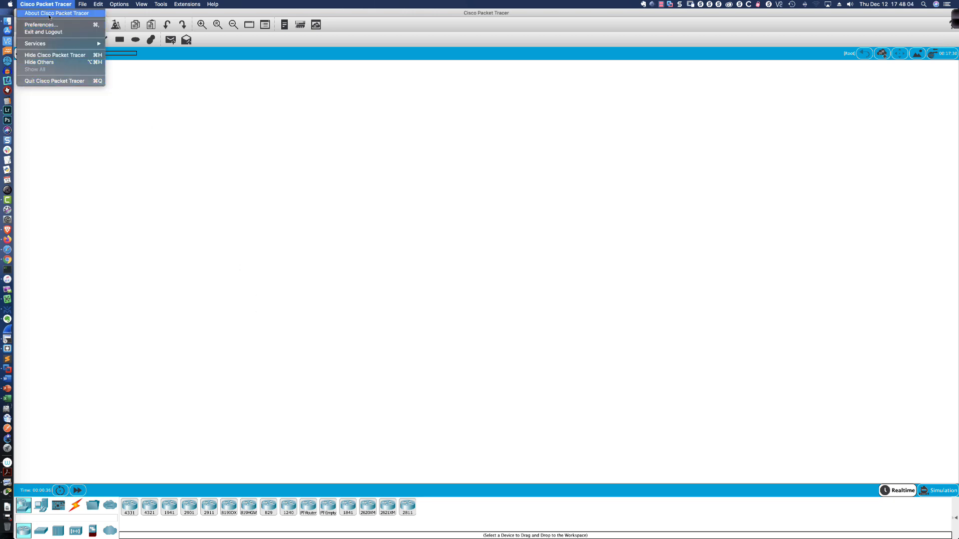
pyautogui.click(50, 15)
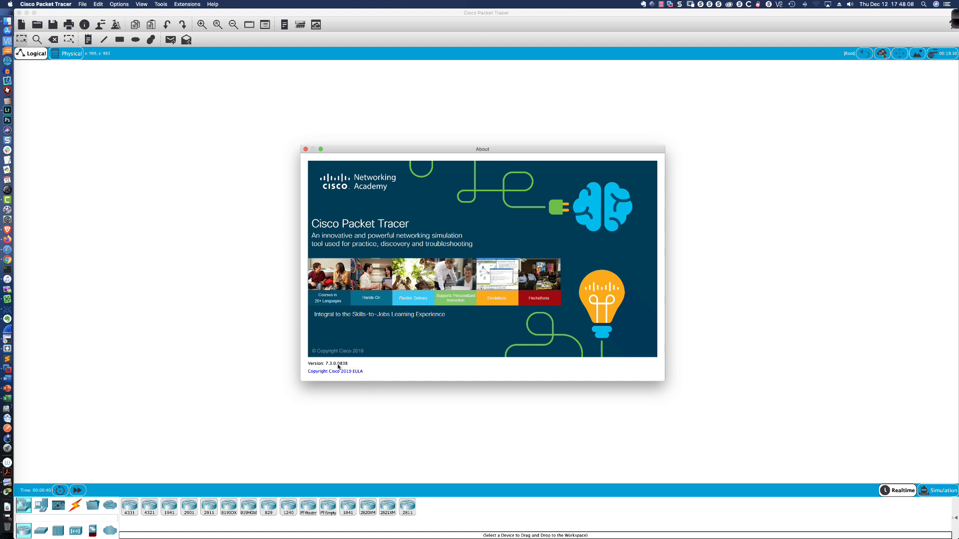
pyautogui.click(306, 150)
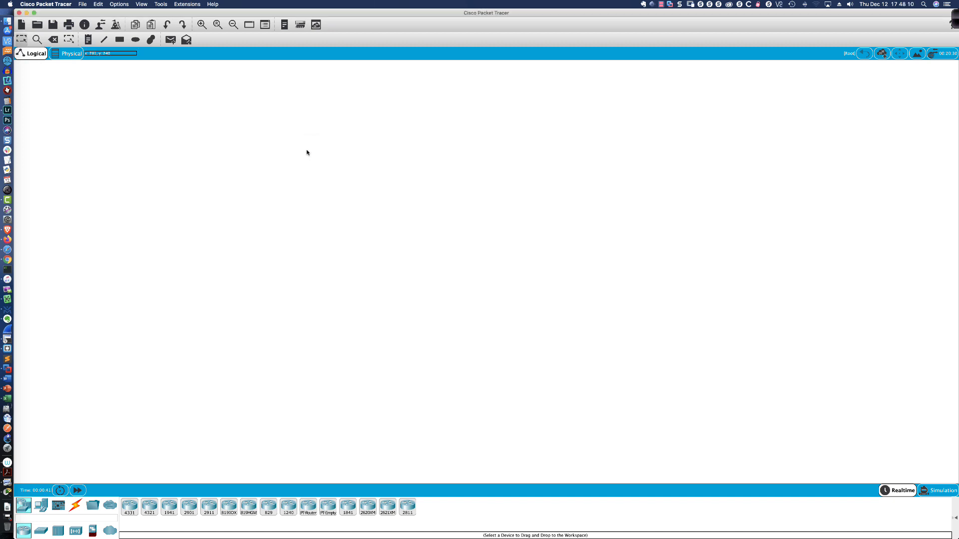
pyautogui.press('super+Tab')
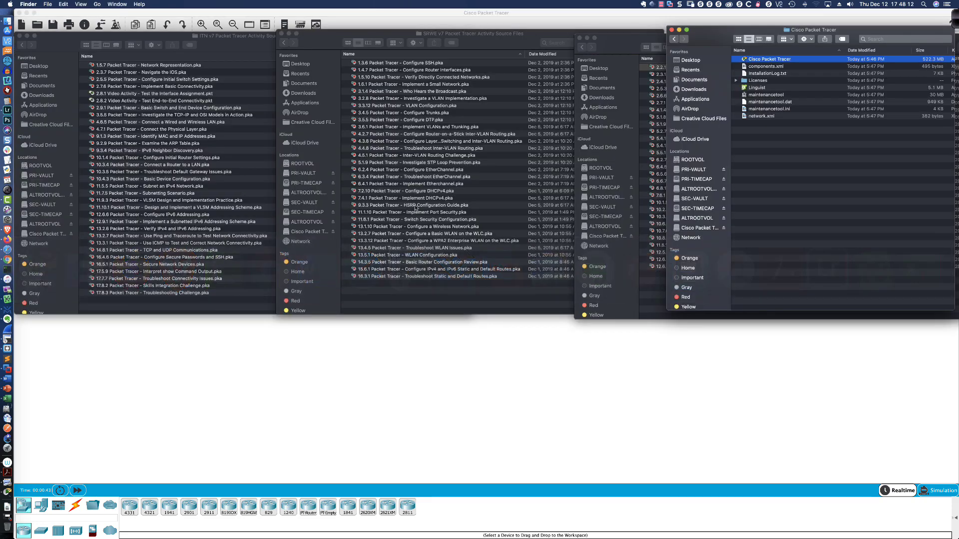
# - Cycle through the ITN, SRWE and ENSA v7 folder windows, leaving ENSA activity files in front
pyautogui.click(638, 41)
pyautogui.moveTo(622, 42); pyautogui.dragTo(574, 40)
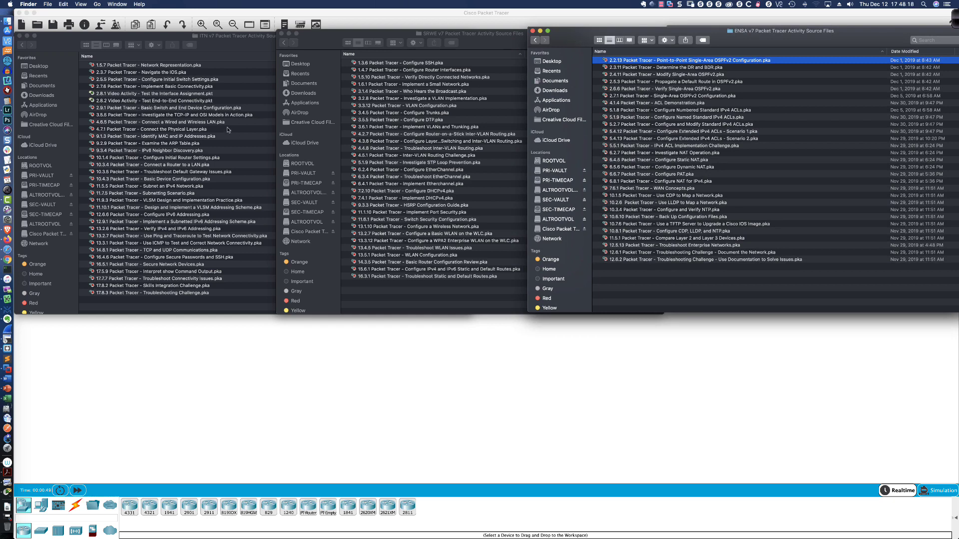
pyautogui.doubleClick(215, 44)
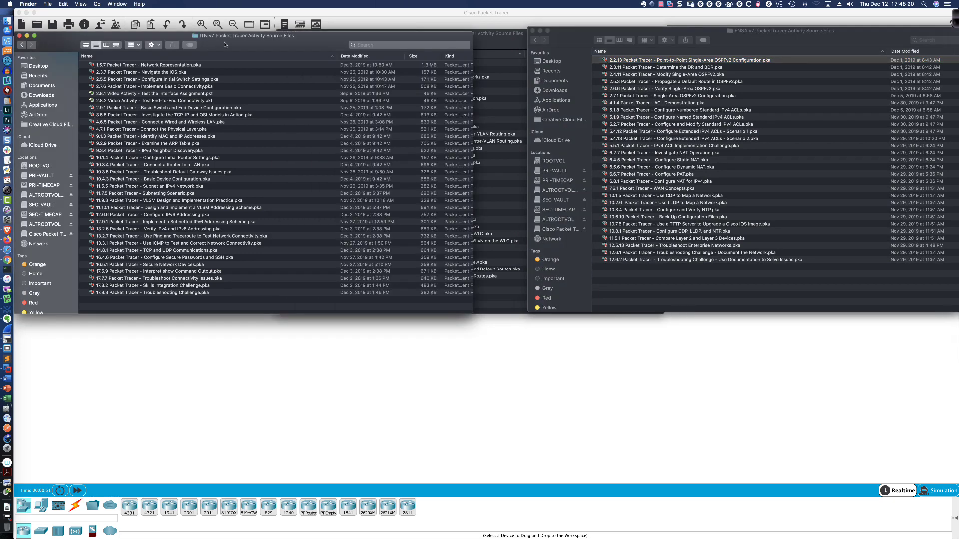
pyautogui.click(488, 46)
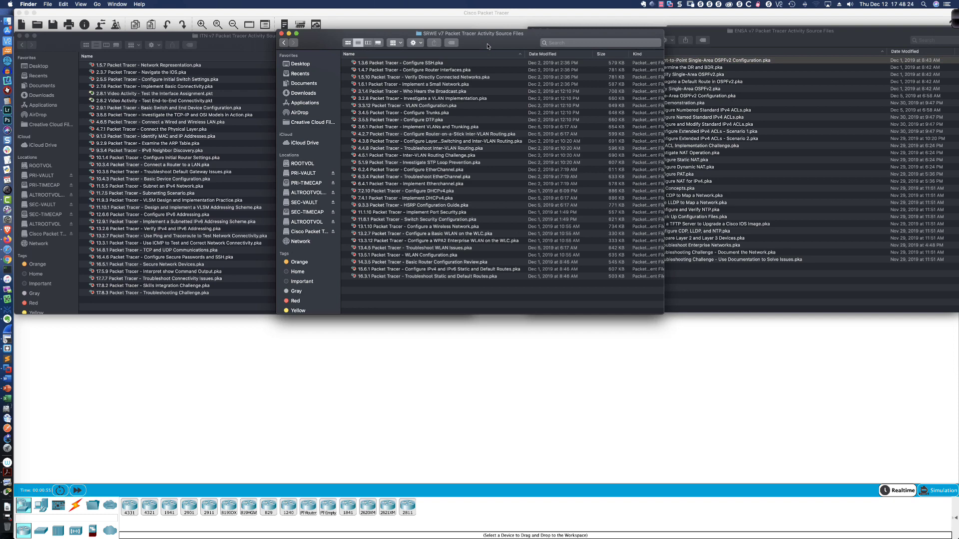
pyautogui.click(751, 44)
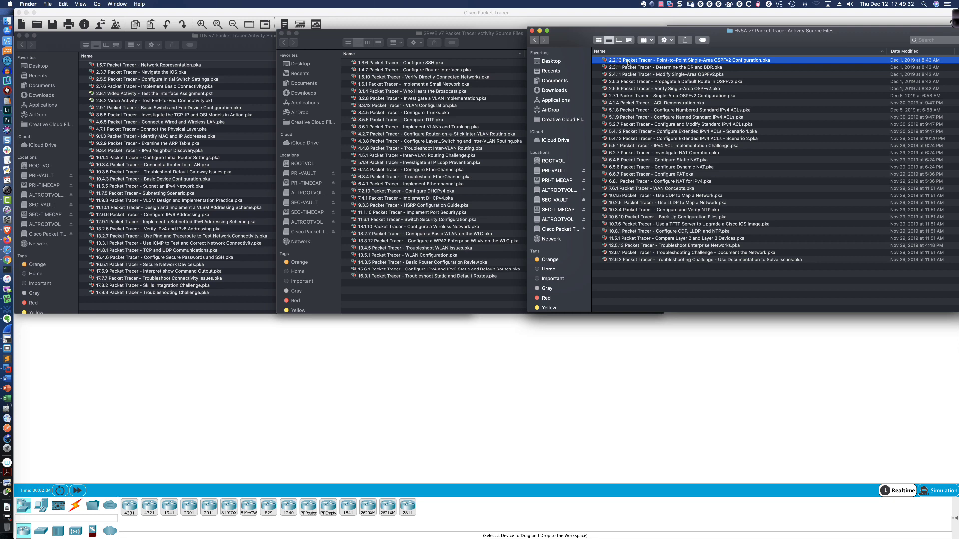
# - Open the 2.2.13 Point-to-Point Single-Area OSPFv2 .pka, cancel the User Profile, and enlarge the instructions window
pyautogui.doubleClick(671, 61)
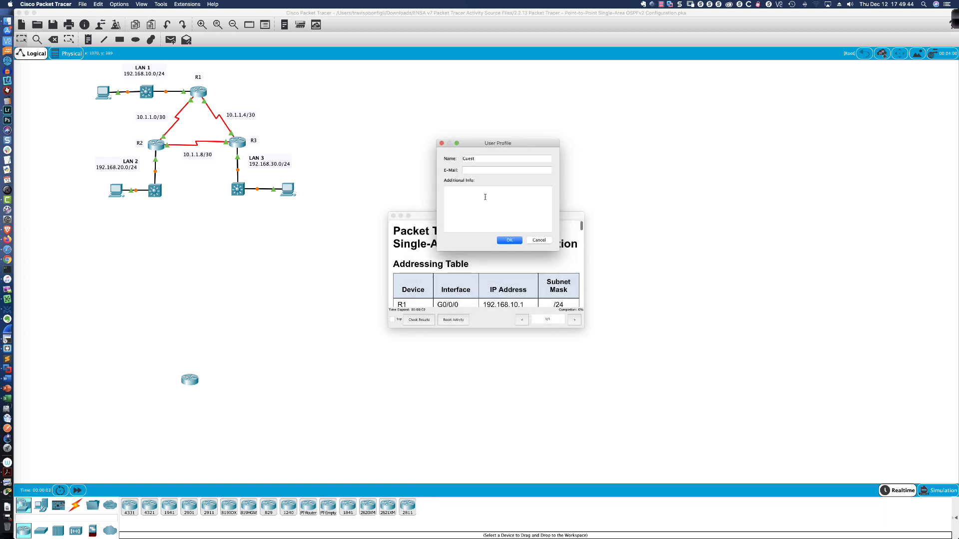
pyautogui.click(544, 241)
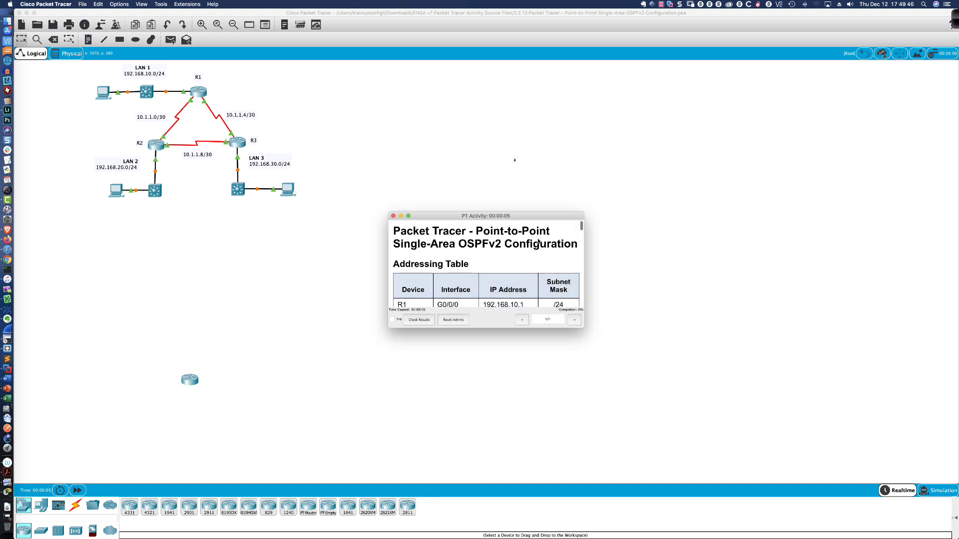
pyautogui.moveTo(447, 219); pyautogui.dragTo(449, 49)
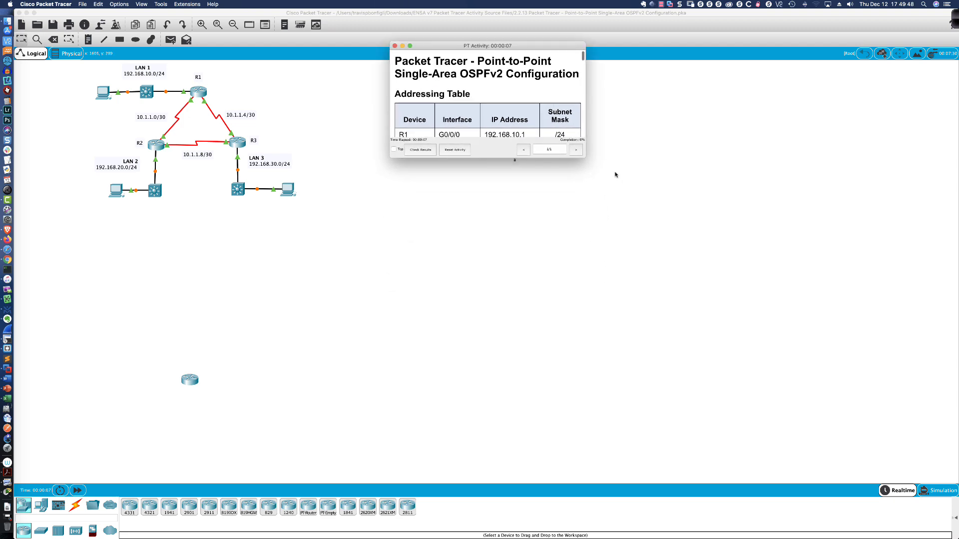
pyautogui.moveTo(593, 166); pyautogui.dragTo(822, 427)
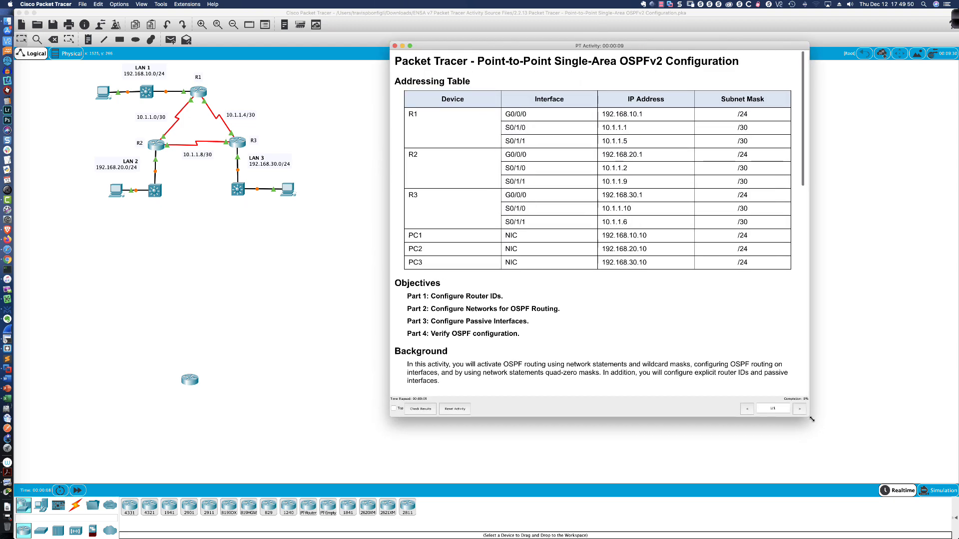
# - Scroll through the 2.2.13 activity instructions and back to the top
pyautogui.scroll(-10, 595, 198)
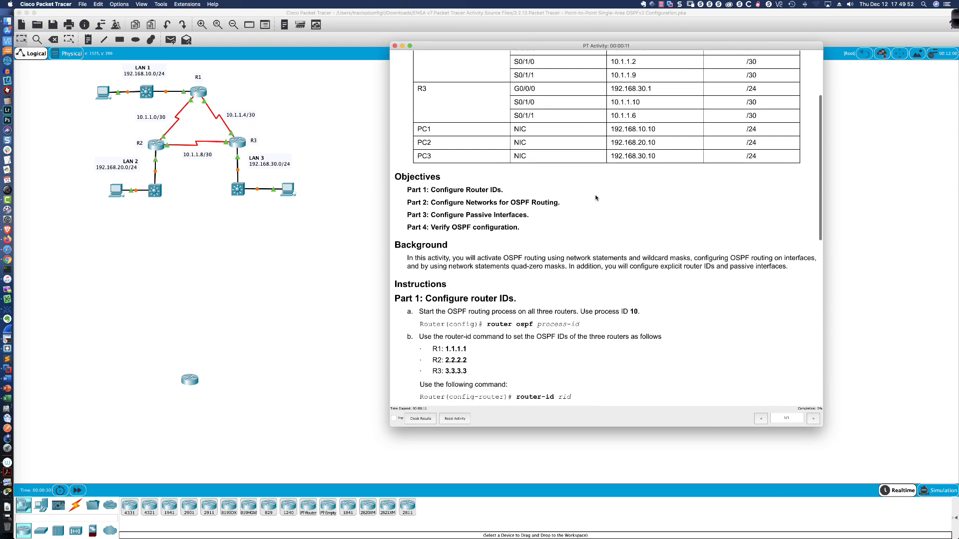
pyautogui.scroll(-10, 596, 198)
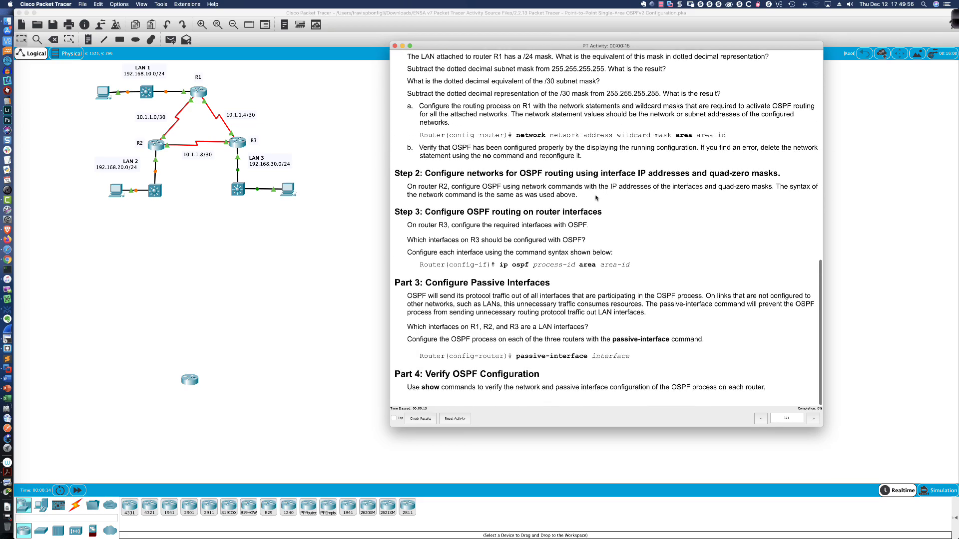
pyautogui.scroll(1, 596, 198)
pyautogui.scroll(5, 596, 198)
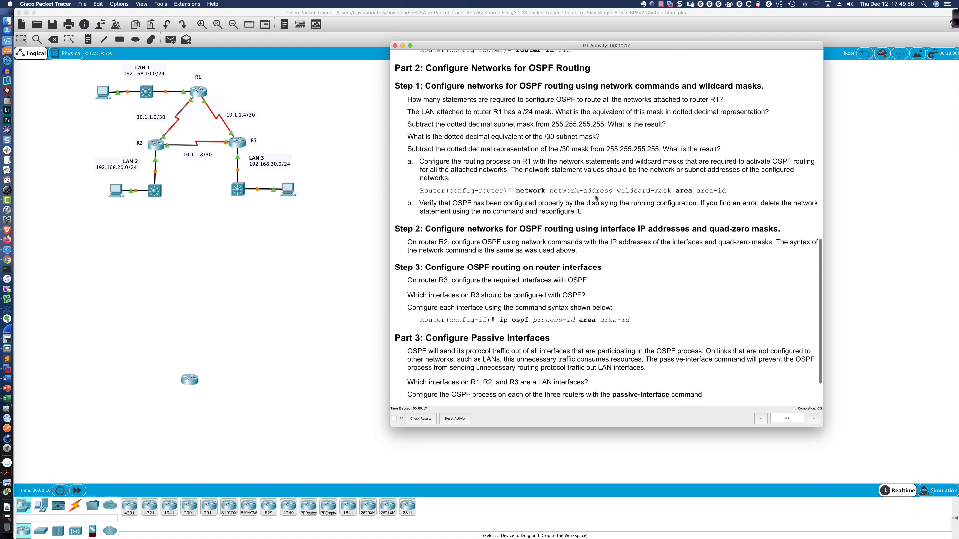
pyautogui.scroll(1, 596, 197)
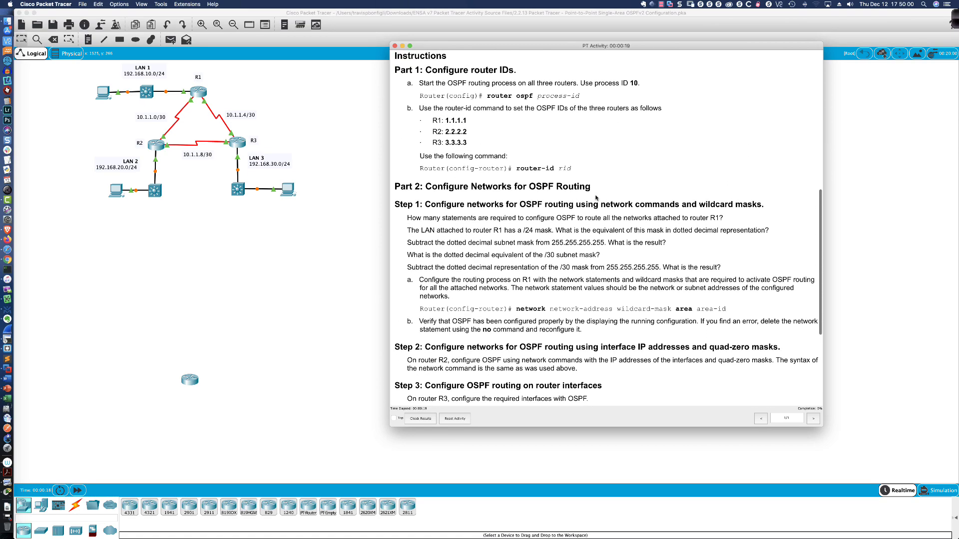
pyautogui.scroll(3, 596, 198)
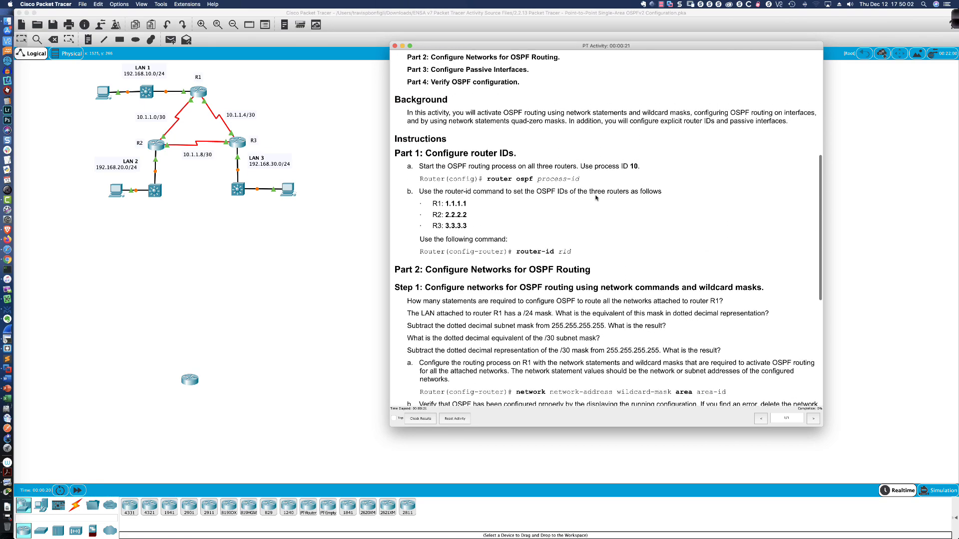
pyautogui.scroll(4, 596, 198)
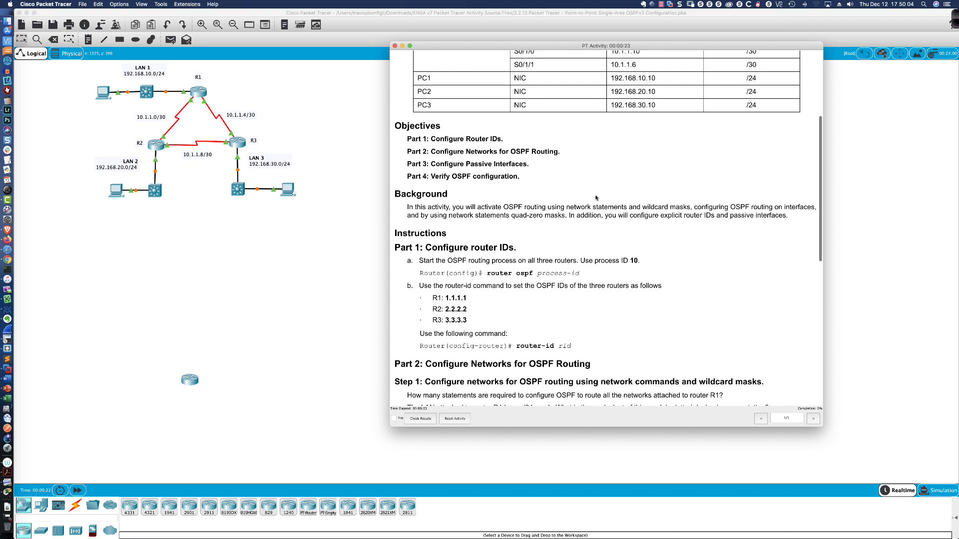
pyautogui.scroll(5, 596, 198)
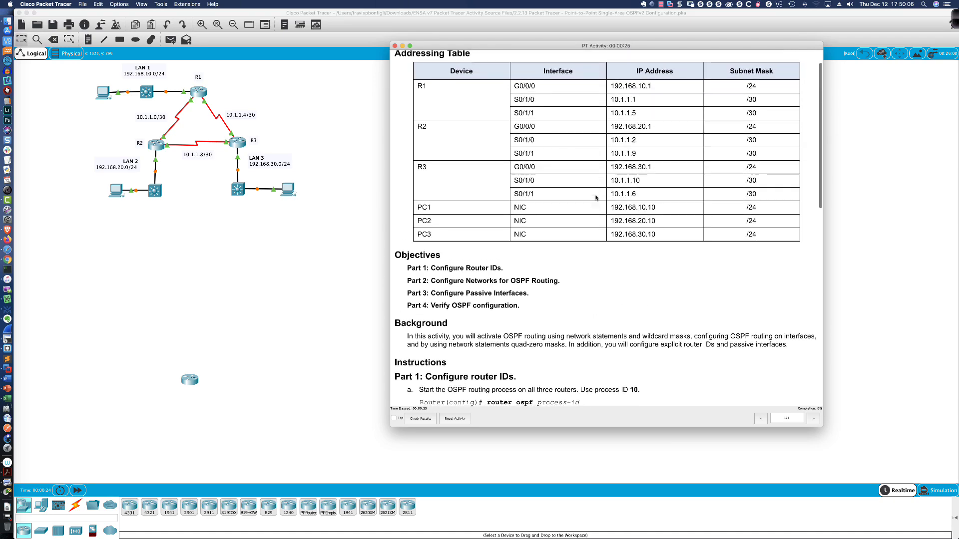
pyautogui.scroll(1, 595, 198)
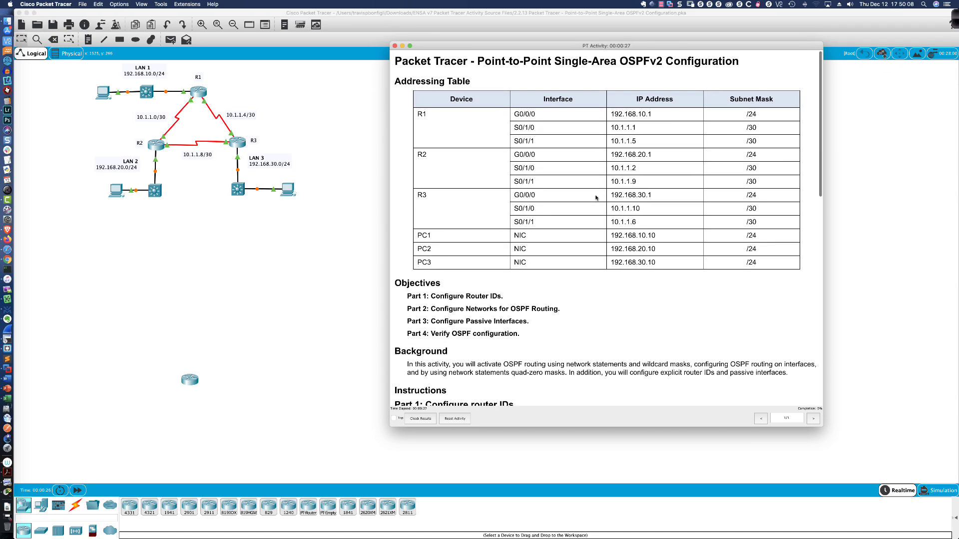
# - Minimize the PT Activity instructions window to reveal the R1–R3 OSPFv2 topology
pyautogui.click(394, 48)
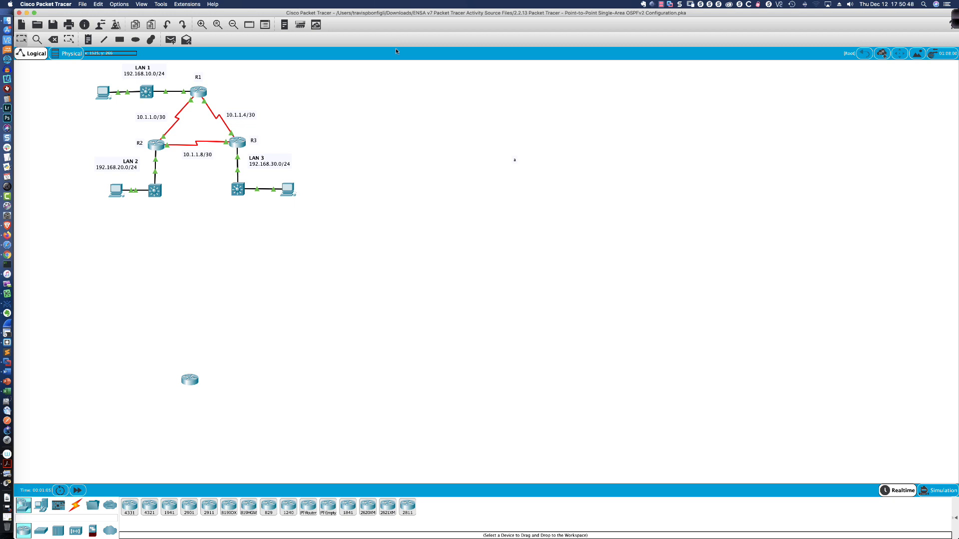
# - Return to Firefox on the Enterprise Networking, Security, and Automation CCNAv7 course tab
pyautogui.press('super+Tab')
pyautogui.press('super+Tab')
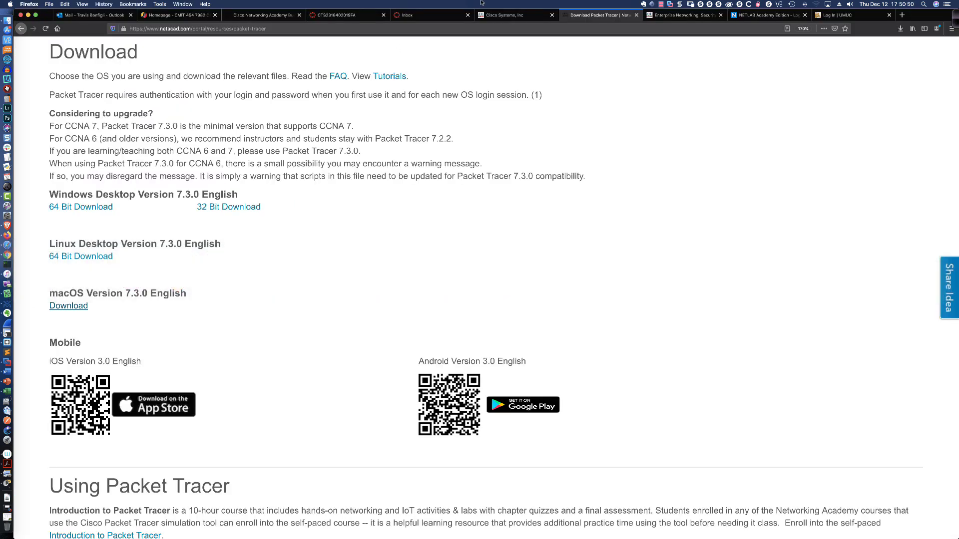
pyautogui.click(672, 16)
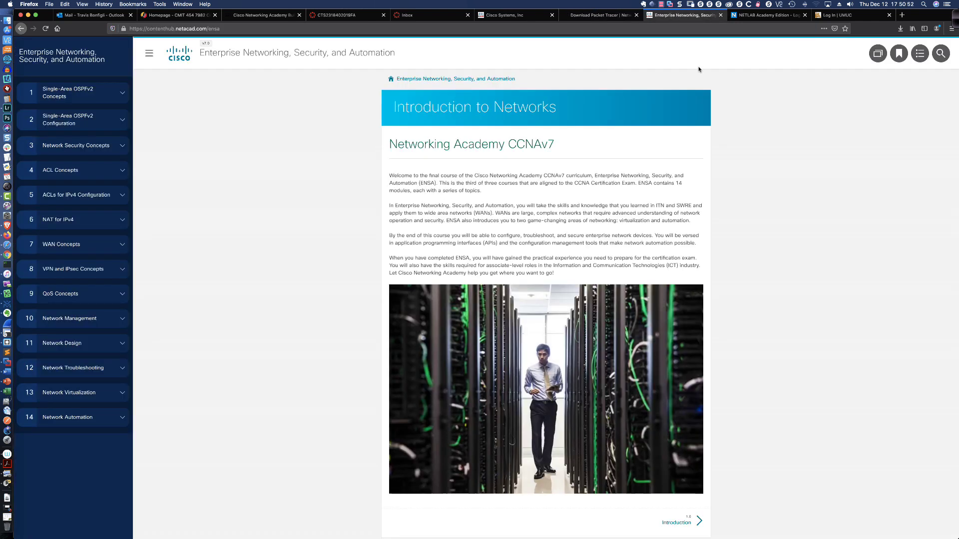